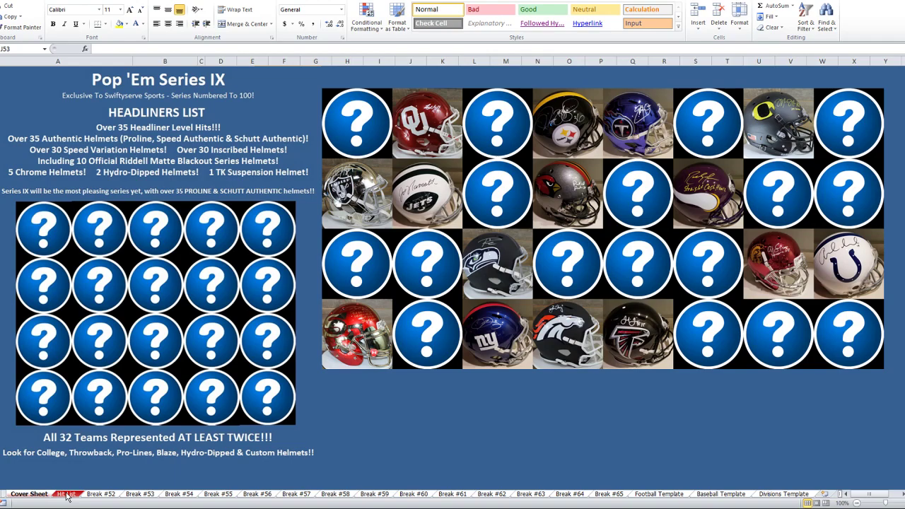
# Switch to the Hit List sheet with hits 1–100 and the team tally column
pyautogui.click(67, 496)
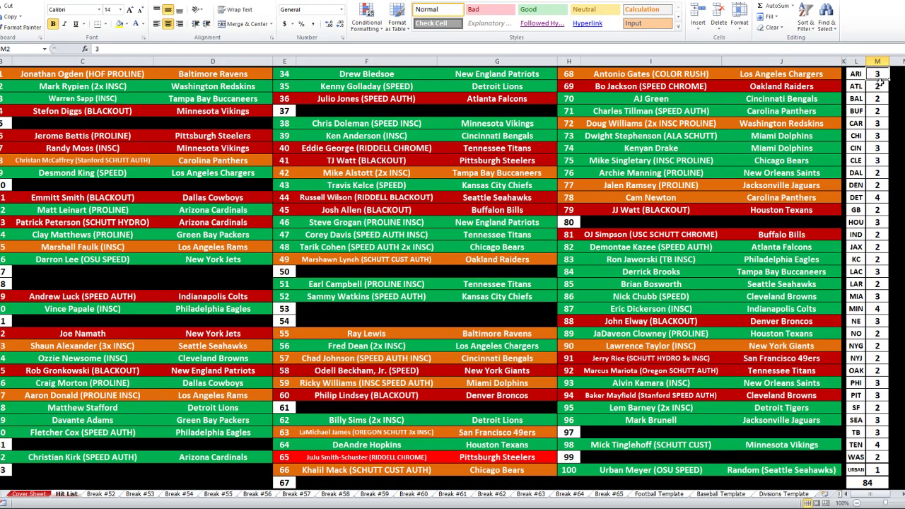
# Multi-select the count rows for ATL, BAL, BUF, DAL, DEN, IND, JAX, KC, LAR, NO–NYJ, OAK, SF and WAS
pyautogui.moveTo(857, 87); pyautogui.dragTo(880, 110)
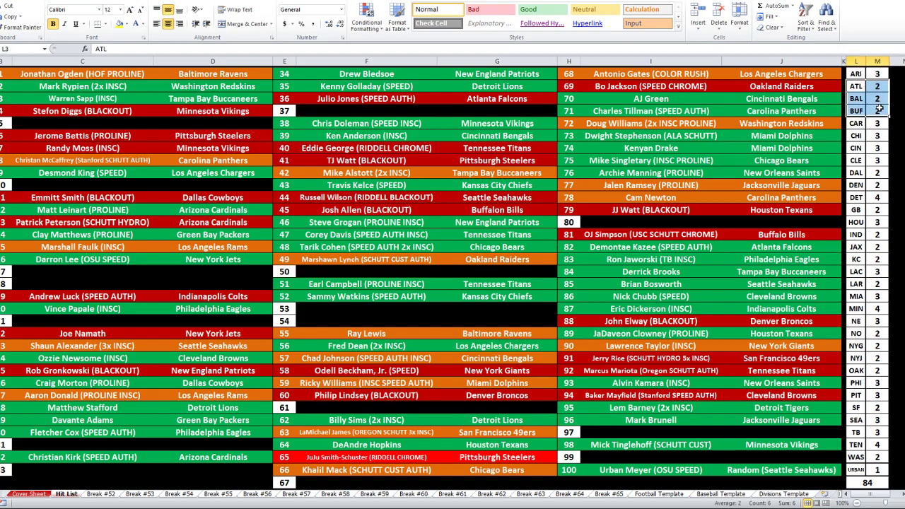
pyautogui.moveTo(858, 172); pyautogui.dragTo(877, 212)
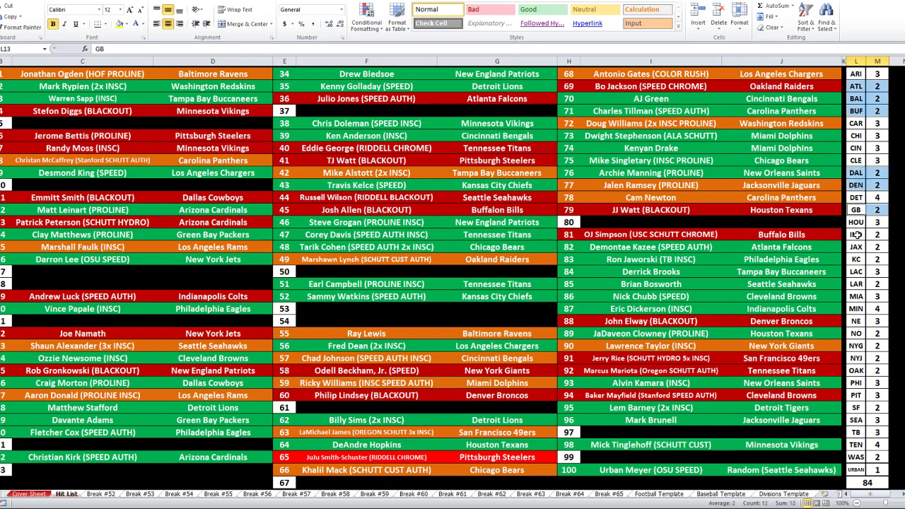
pyautogui.keyDown('ctrl'); pyautogui.moveTo(859, 235); pyautogui.dragTo(866, 285); pyautogui.keyUp('ctrl')
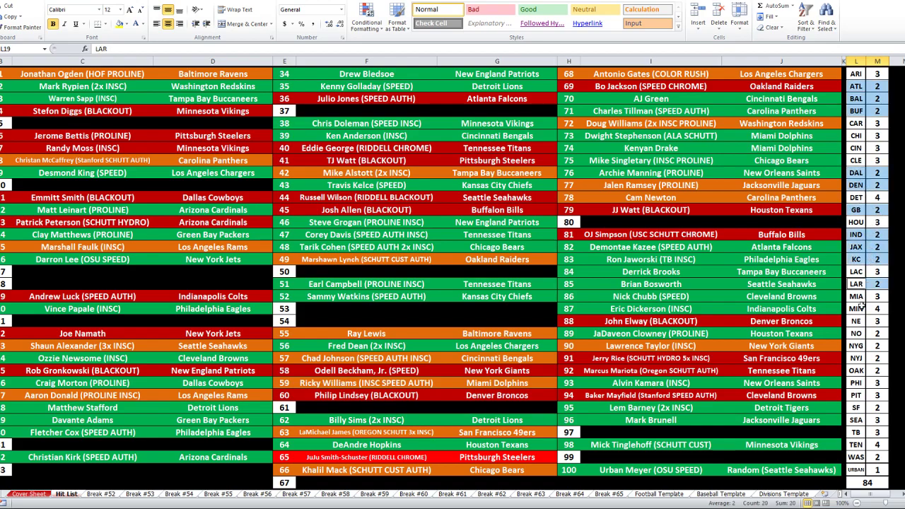
pyautogui.keyDown('ctrl'); pyautogui.moveTo(858, 333); pyautogui.dragTo(870, 370); pyautogui.keyUp('ctrl')
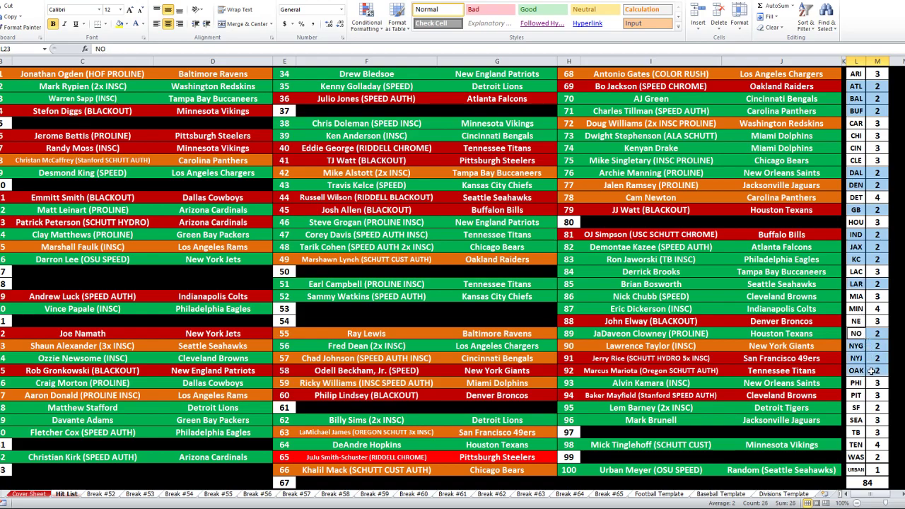
pyautogui.keyDown('ctrl'); pyautogui.moveTo(855, 407); pyautogui.dragTo(870, 409); pyautogui.keyUp('ctrl')
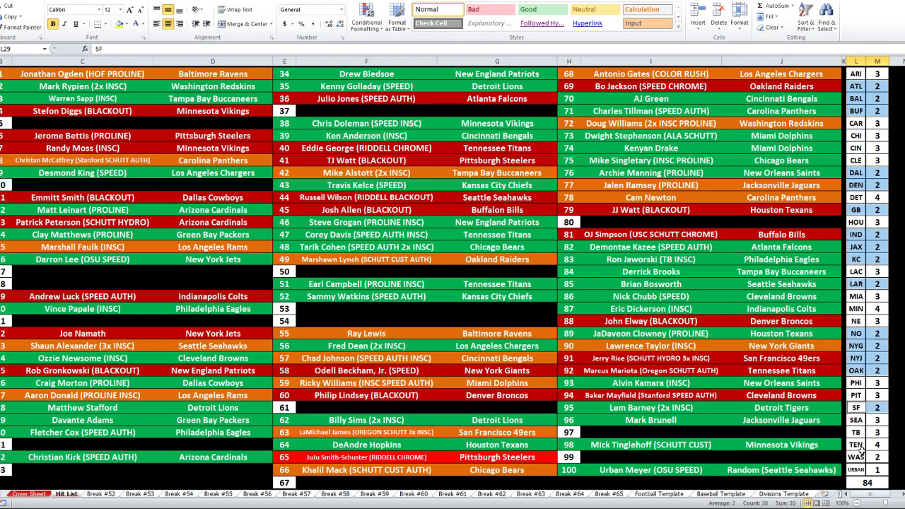
pyautogui.keyDown('ctrl'); pyautogui.moveTo(859, 457); pyautogui.dragTo(879, 457); pyautogui.keyUp('ctrl')
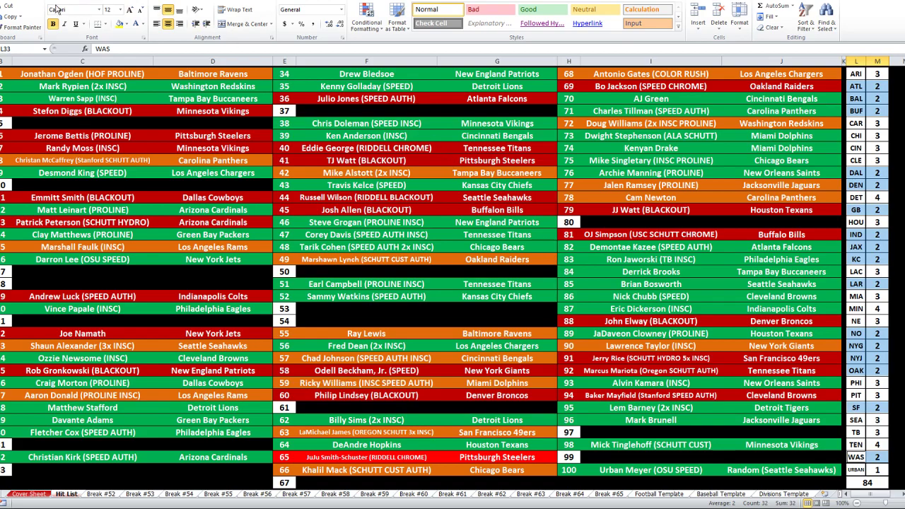
# Fill the selected team count rows yellow and deselect to check the highlighting
pyautogui.click(119, 24)
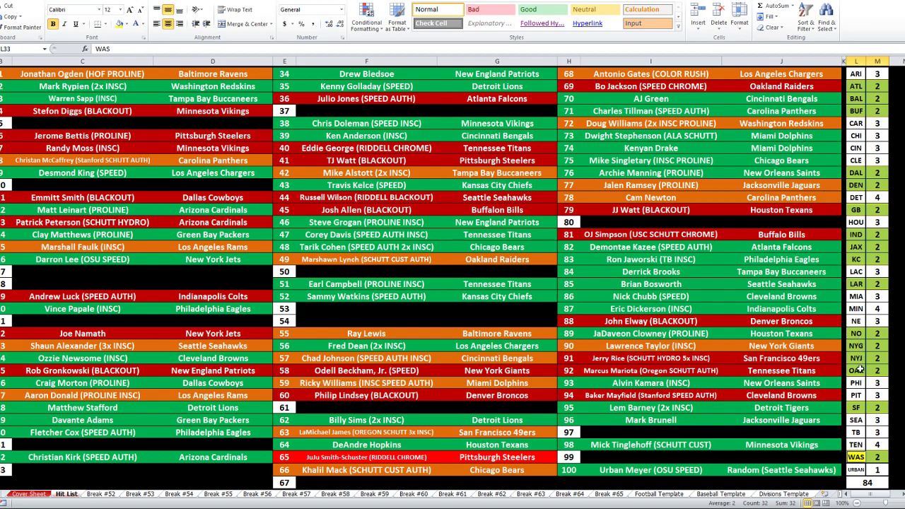
pyautogui.click(855, 408)
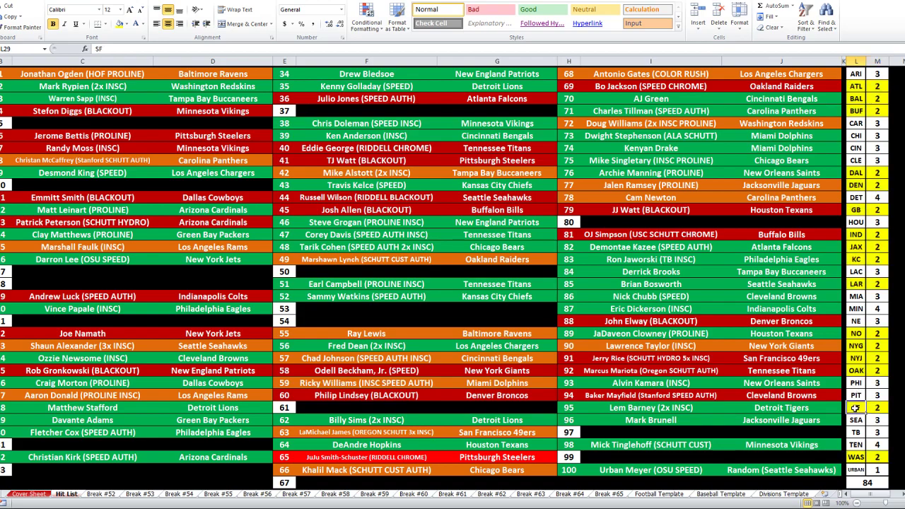
pyautogui.click(856, 457)
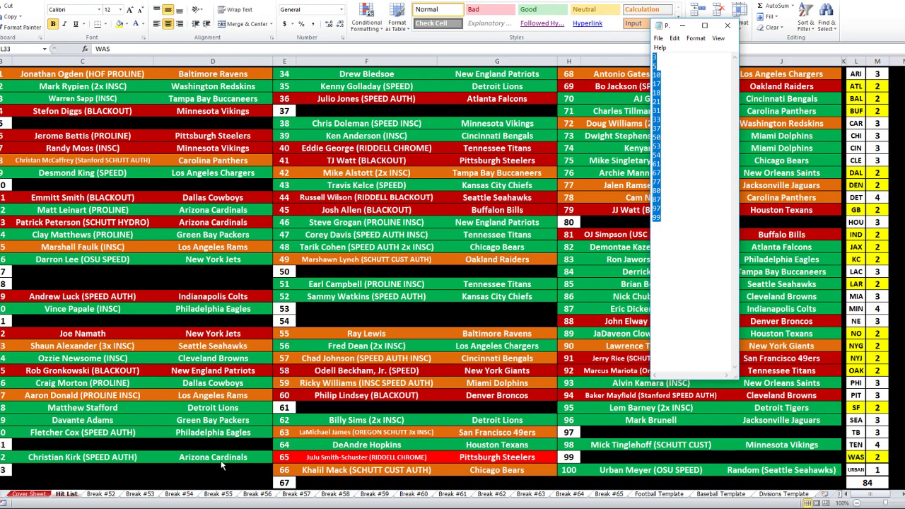
# Browse the sheet tabs to Break #51 and back to the Hit List sheet
pyautogui.click(2, 494)
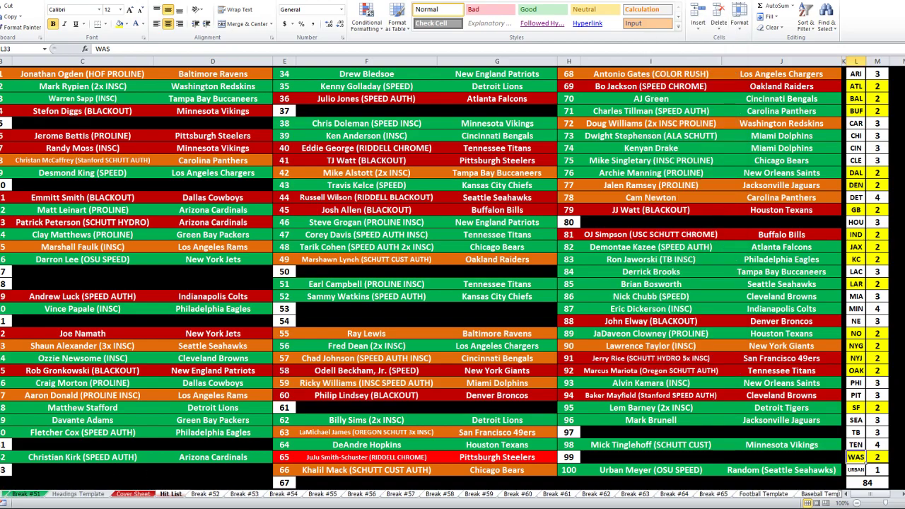
pyautogui.click(28, 494)
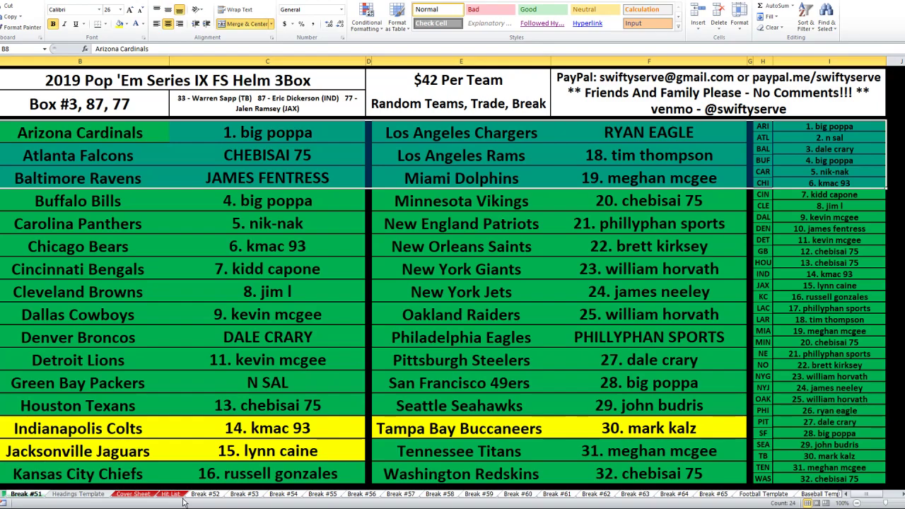
pyautogui.click(207, 495)
pyautogui.click(171, 494)
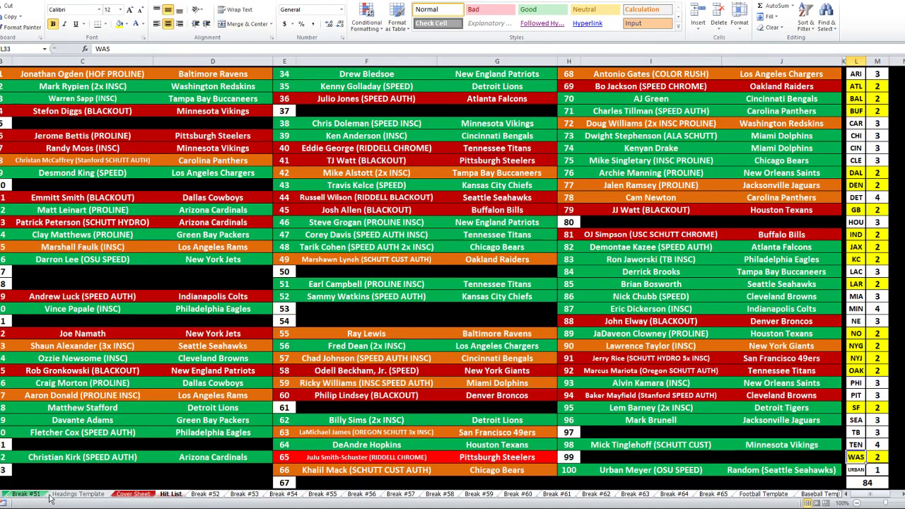
pyautogui.click(2, 494)
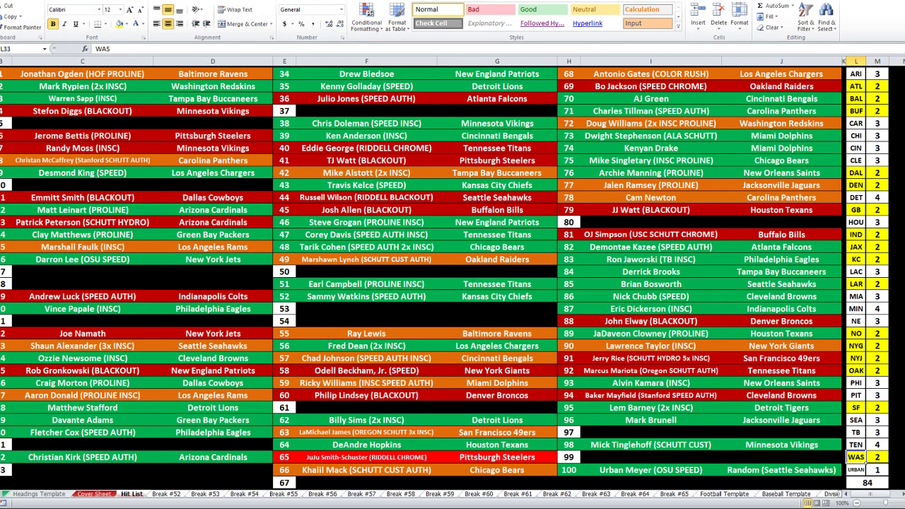
pyautogui.click(3, 493)
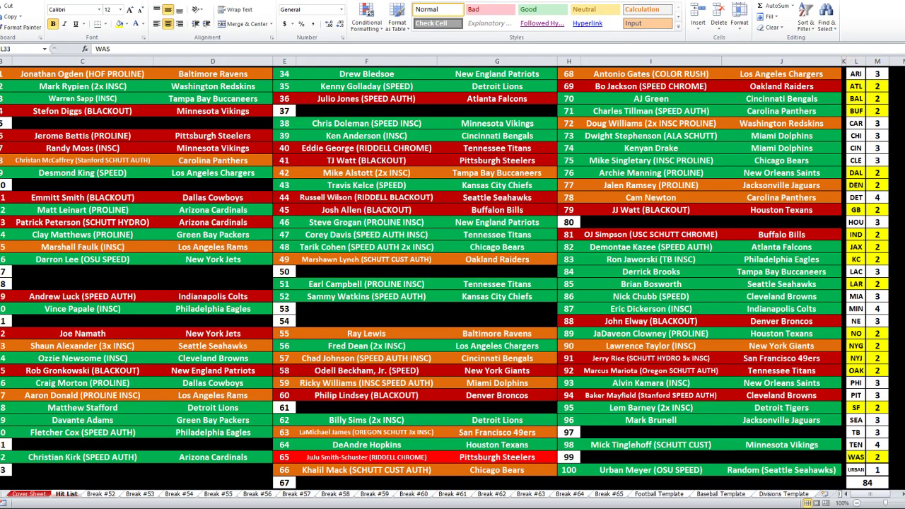
# In Notepad, delete 3 and 77 from the box-number list, select all, and minimize it
pyautogui.hotkey('alt', 'Tab')
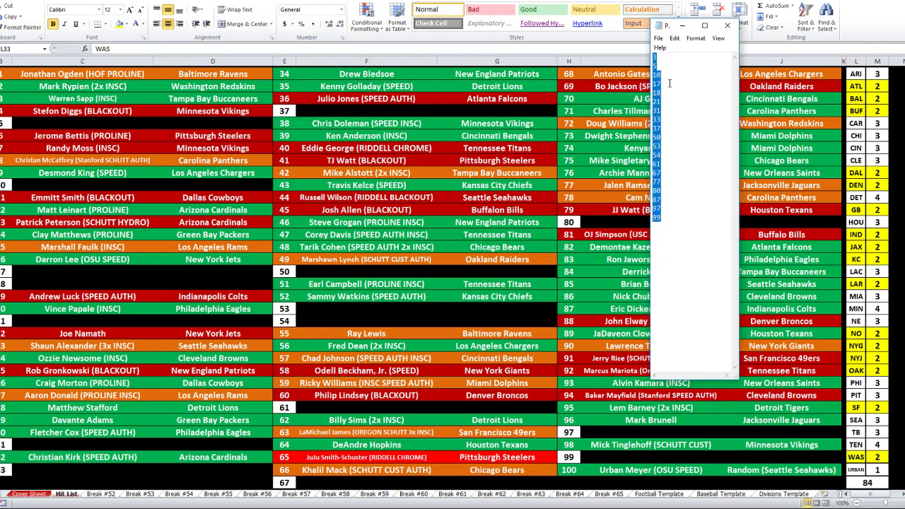
pyautogui.click(667, 61)
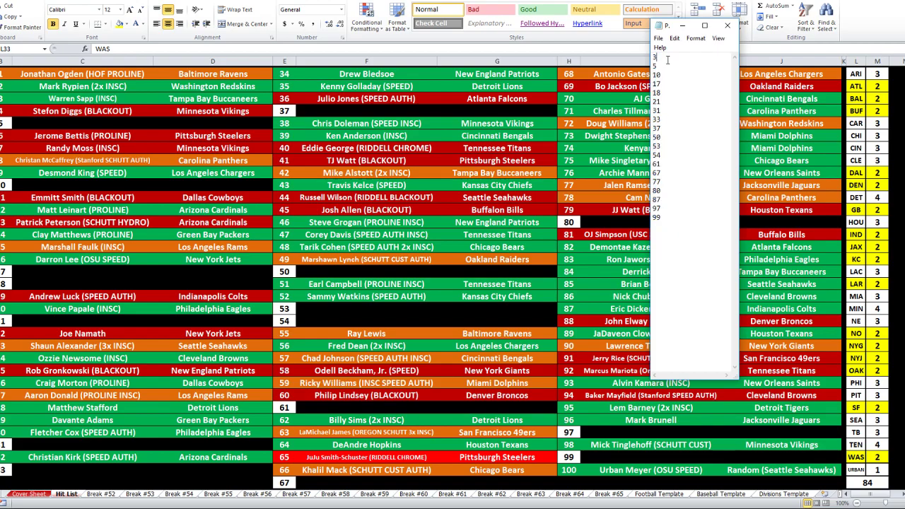
pyautogui.press('BackSpace')
pyautogui.press('Delete')
pyautogui.click(662, 174)
pyautogui.press('BackSpace')
pyautogui.press('BackSpace')
pyautogui.press('BackSpace')
pyautogui.press('BackSpace')
pyautogui.press('BackSpace')
pyautogui.press('BackSpace')
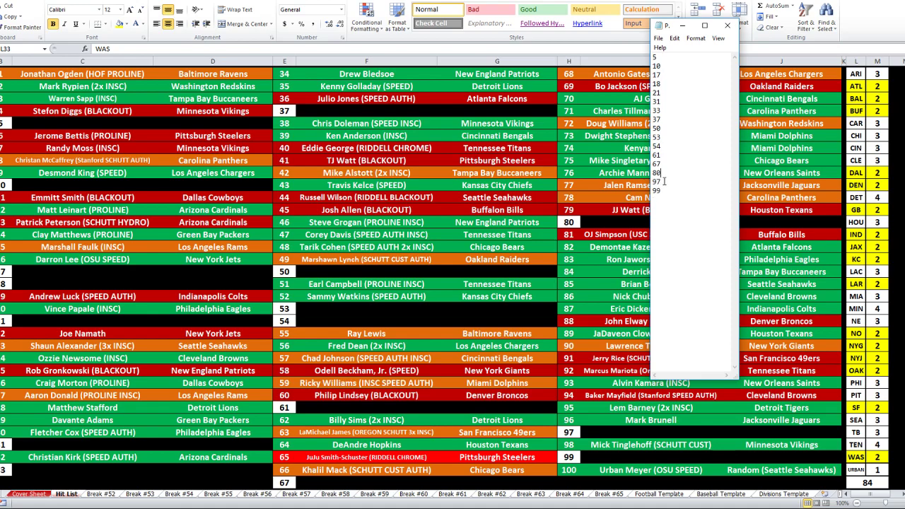
pyautogui.hotkey('ctrl', 'a')
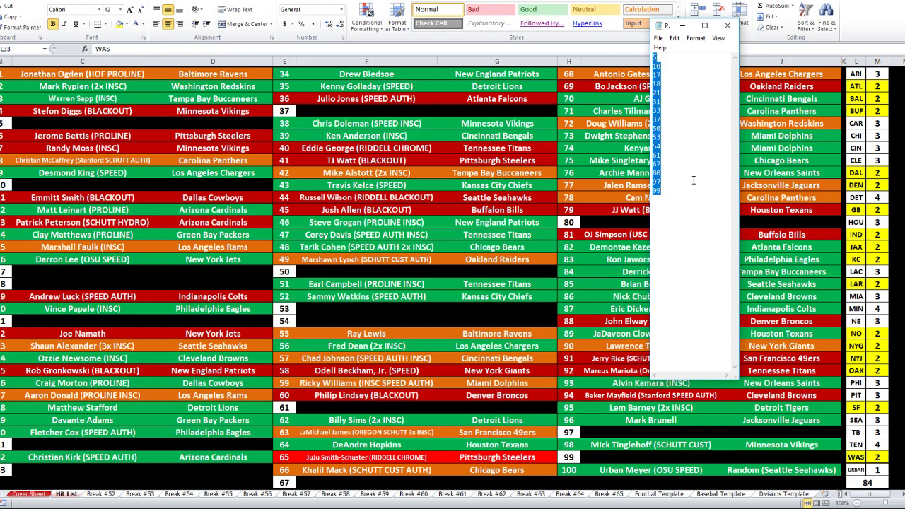
pyautogui.click(682, 26)
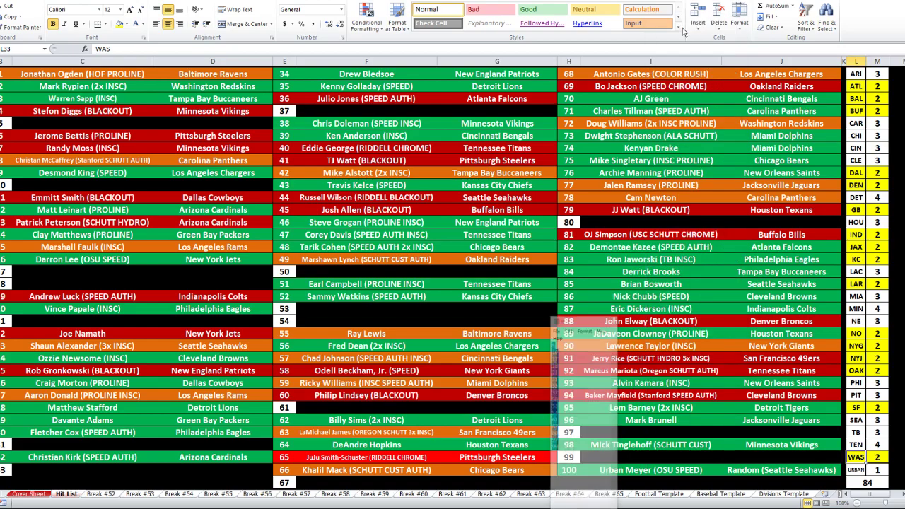
# On the Break #52 sheet, enter buyer names for ARI through CLE, with ATL and BAL sharing a buyer
pyautogui.click(110, 495)
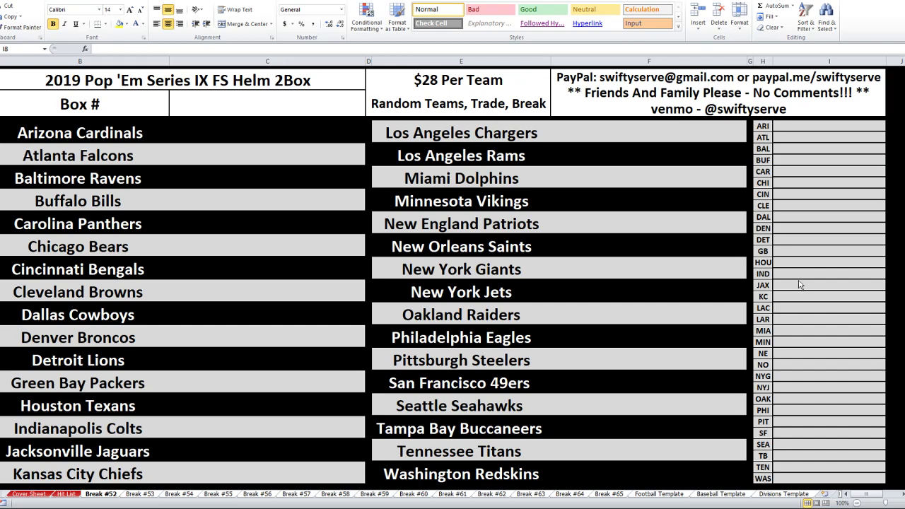
pyautogui.click(827, 119)
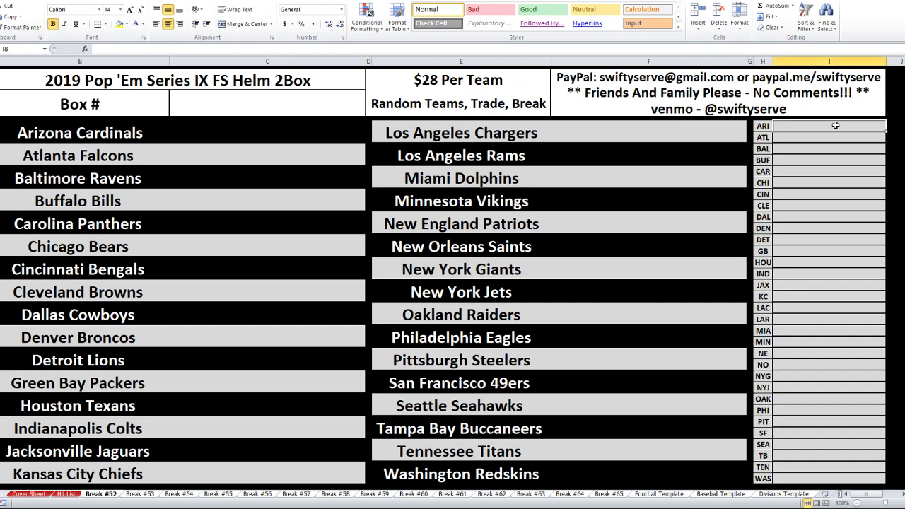
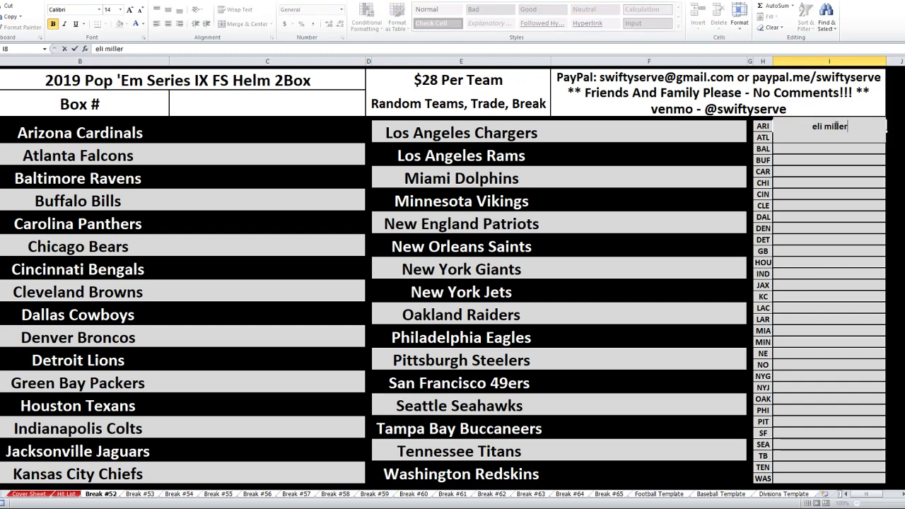
pyautogui.press('Return')
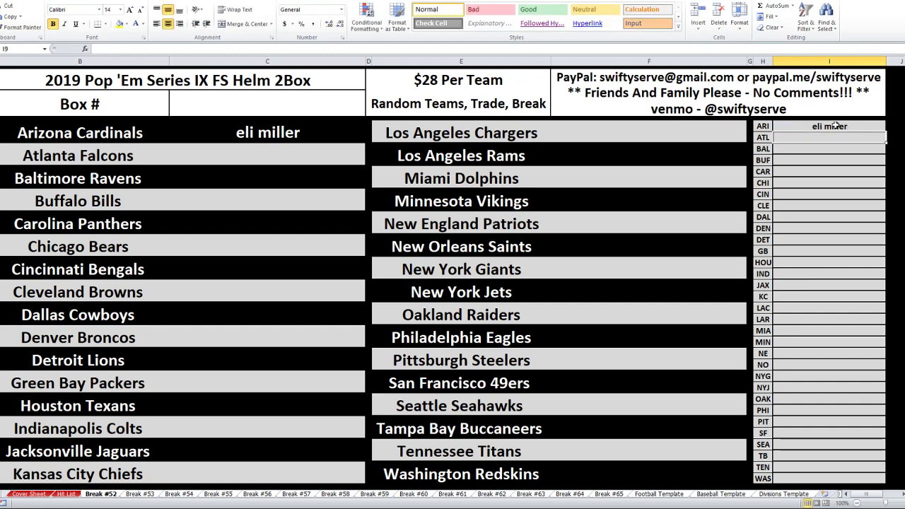
pyautogui.write('bam sports collec')
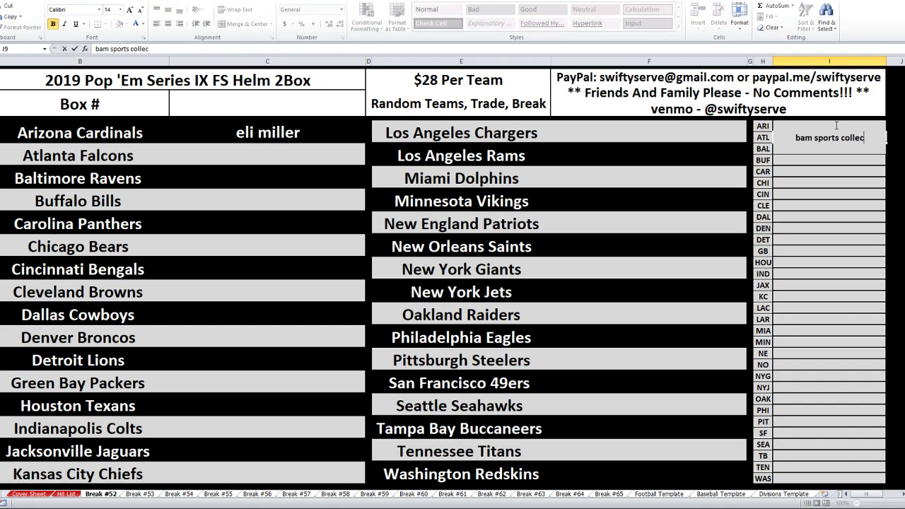
pyautogui.write('tibles')
pyautogui.press('Return')
pyautogui.write('bam sports collectibles')
pyautogui.press('Return')
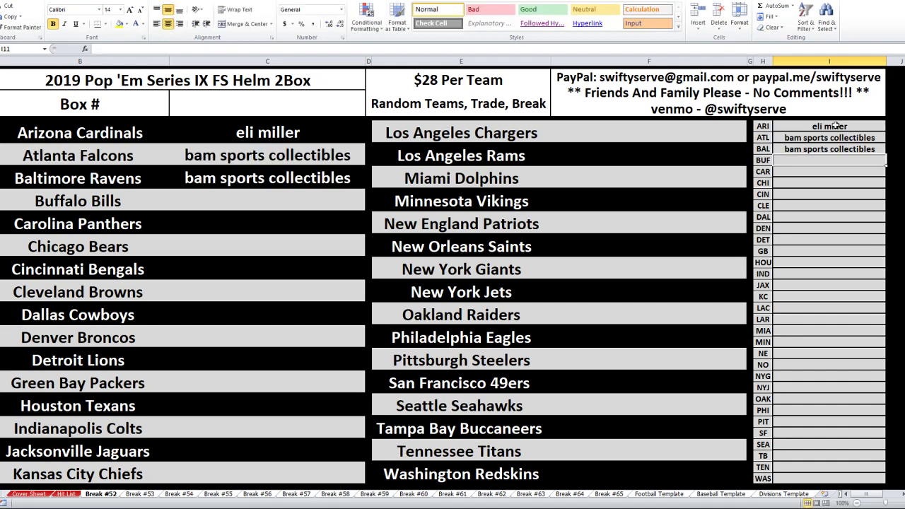
pyautogui.write('big poppa')
pyautogui.press('Return')
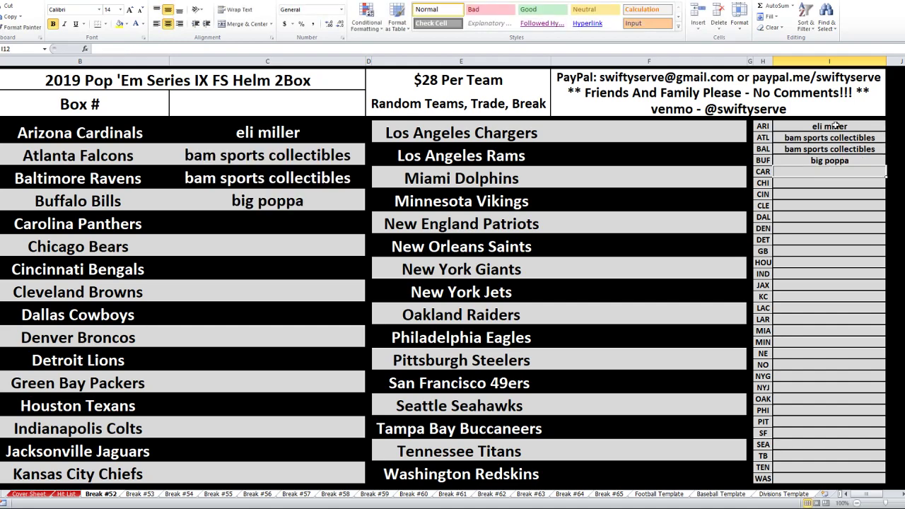
pyautogui.write('big poppa')
pyautogui.press('Return')
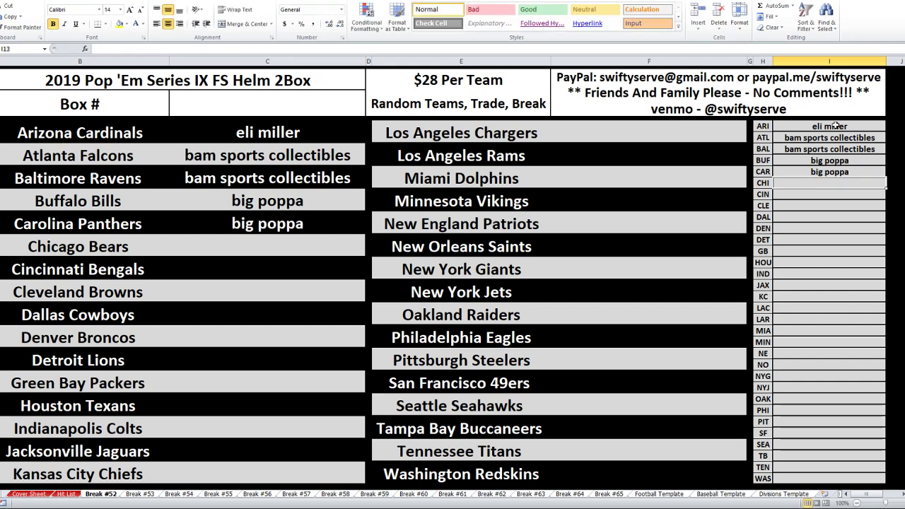
pyautogui.write('sean m')
pyautogui.press('Return')
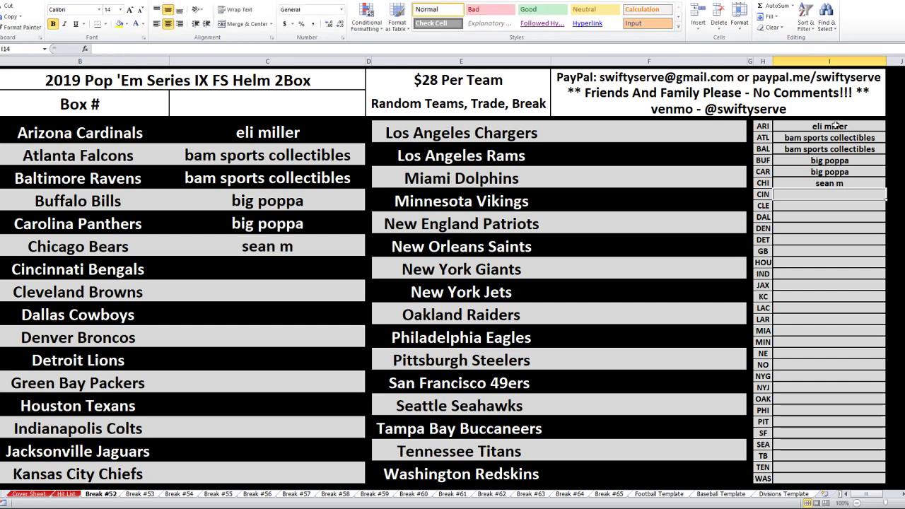
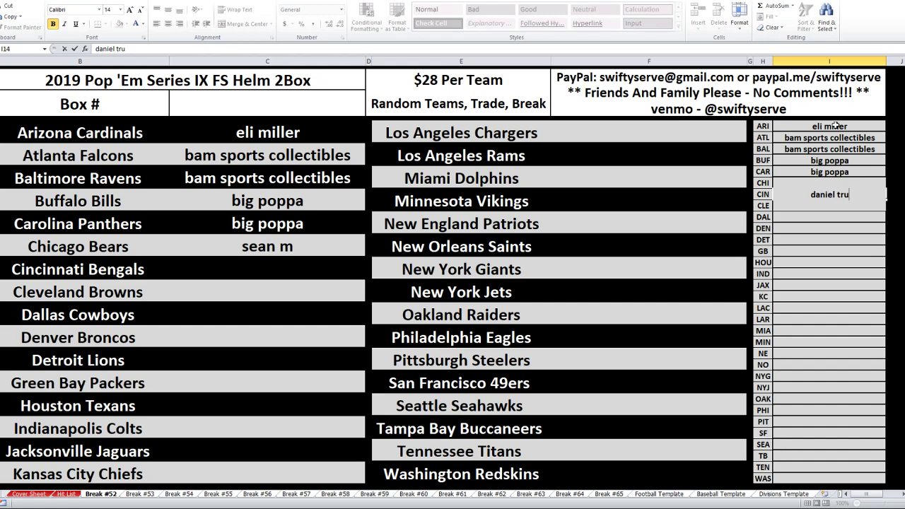
pyautogui.press('Return')
pyautogui.write('dani')
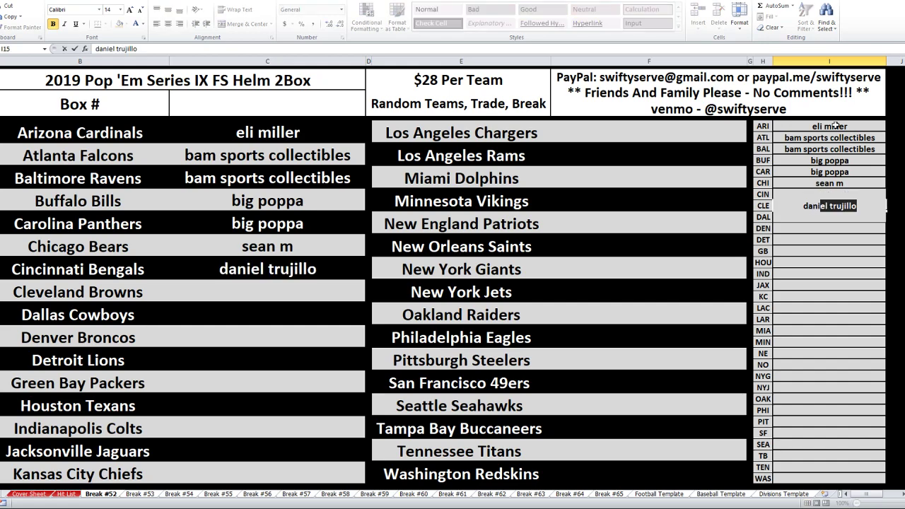
pyautogui.press('Return')
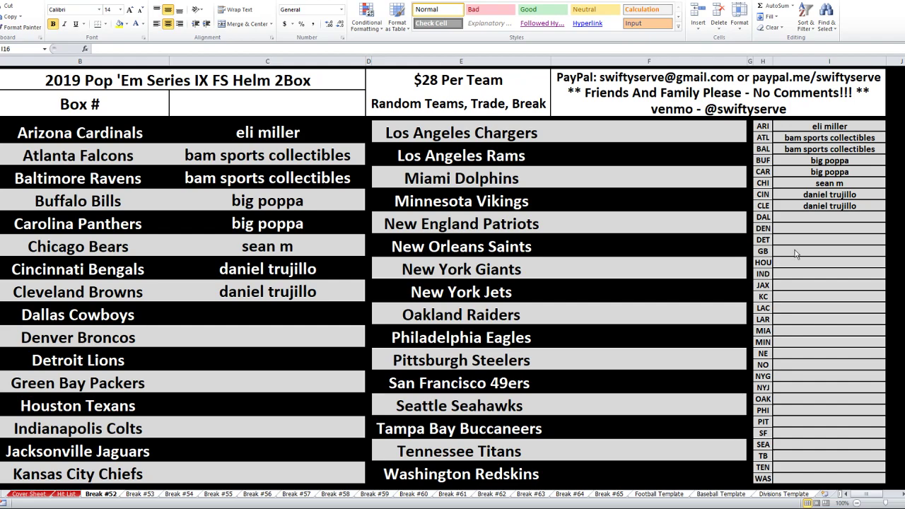
# Enter buyers for DAL, DEN, DET, GB and HOU, giving DET the same buyer as DEN
pyautogui.click(831, 216)
pyautogui.write('n sal')
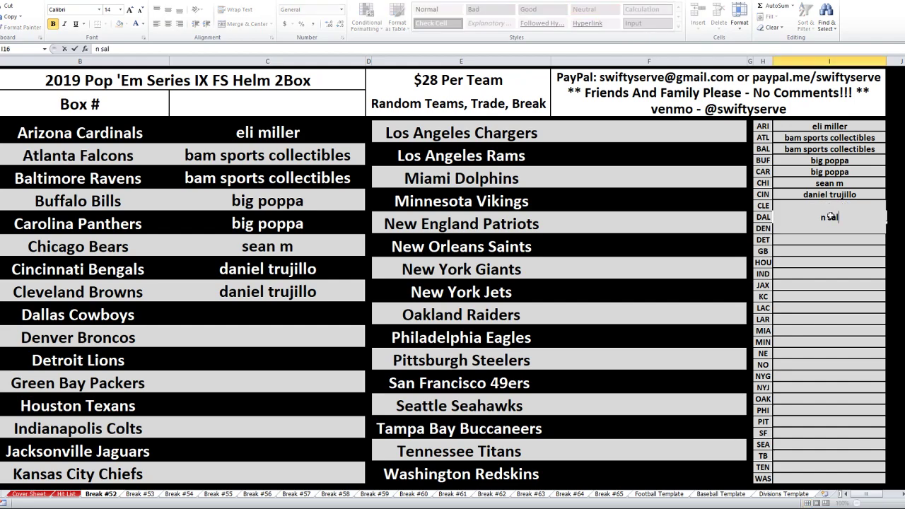
pyautogui.press('Return')
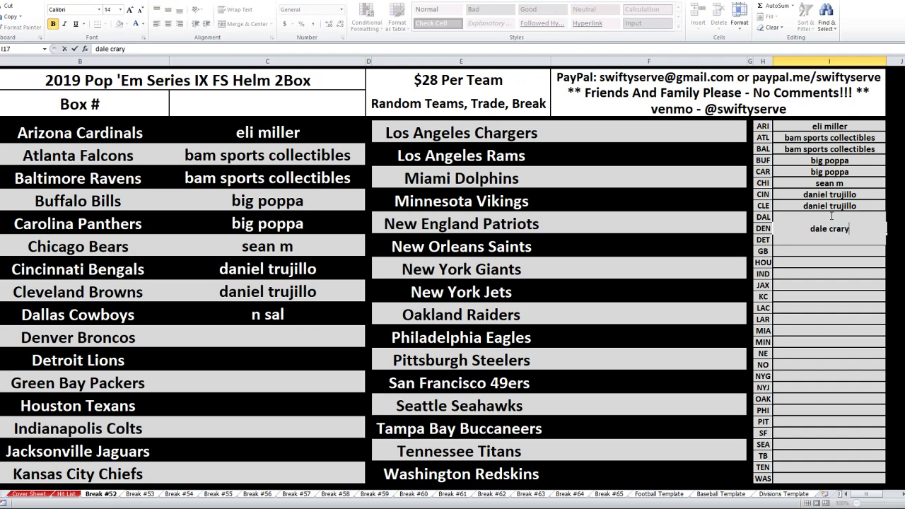
pyautogui.press('Return')
pyautogui.press('Return')
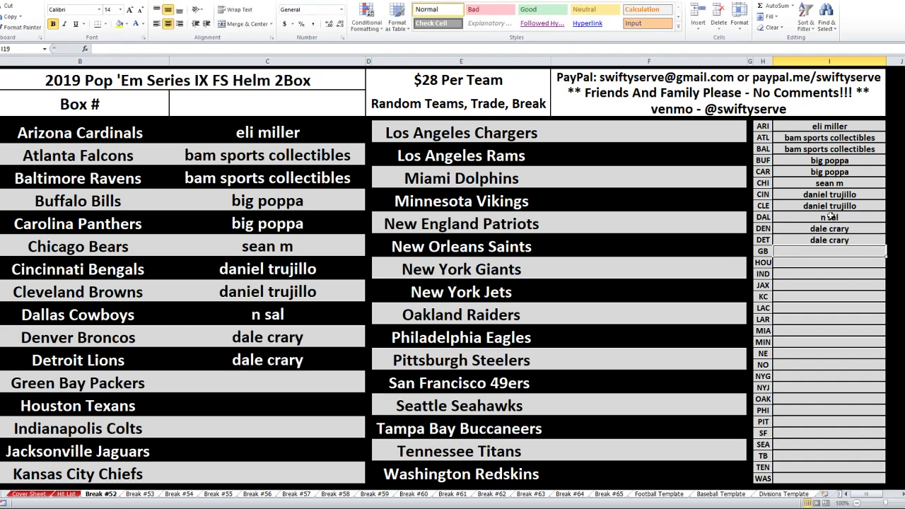
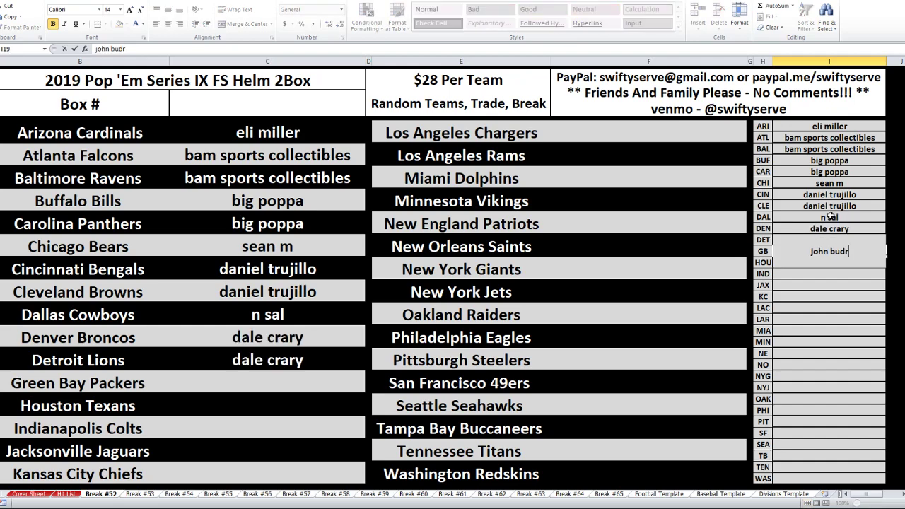
pyautogui.press('Return')
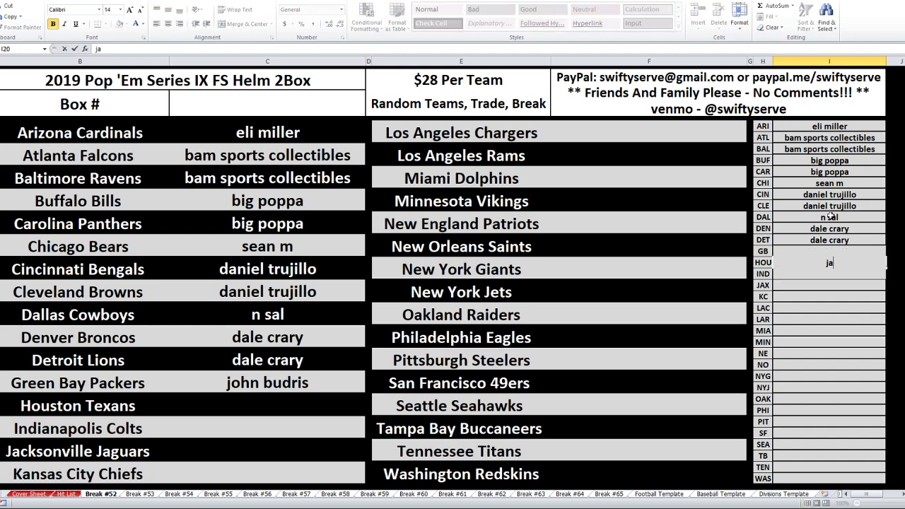
pyautogui.press('Return')
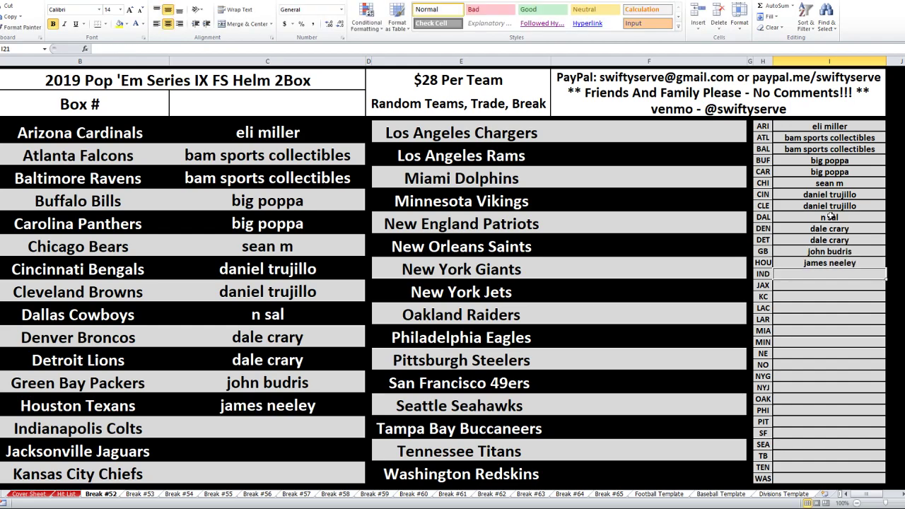
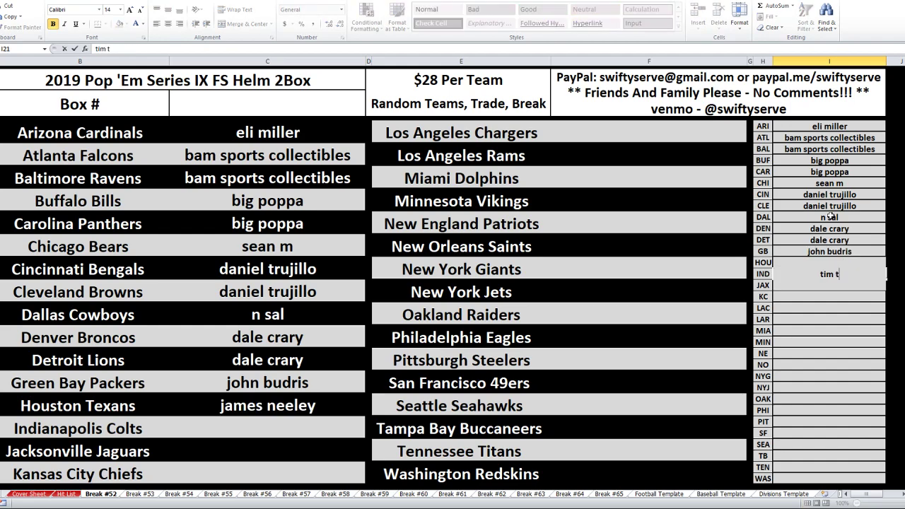
# Enter buyers for IND, JAX, KC, LAC, LAR and MIA, with IND/JAX and KC/LAC sharing buyers
pyautogui.press('Return')
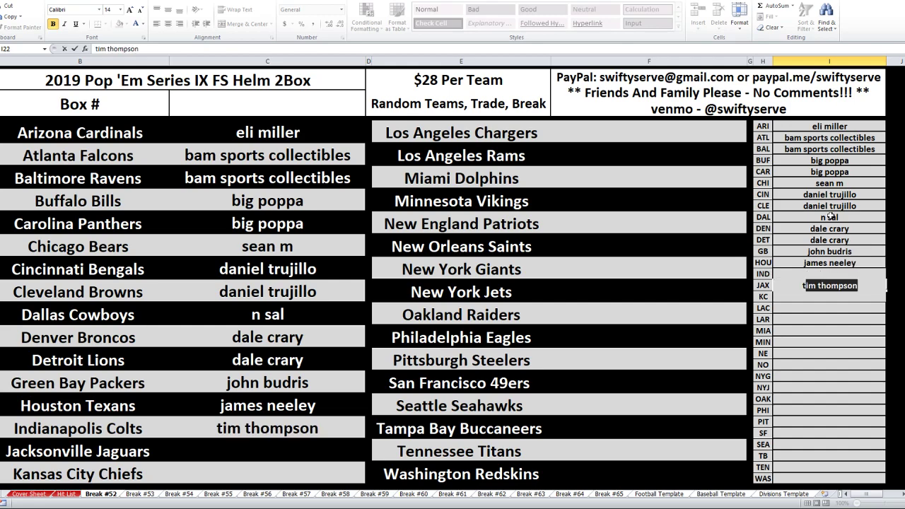
pyautogui.press('Return')
pyautogui.write('spo')
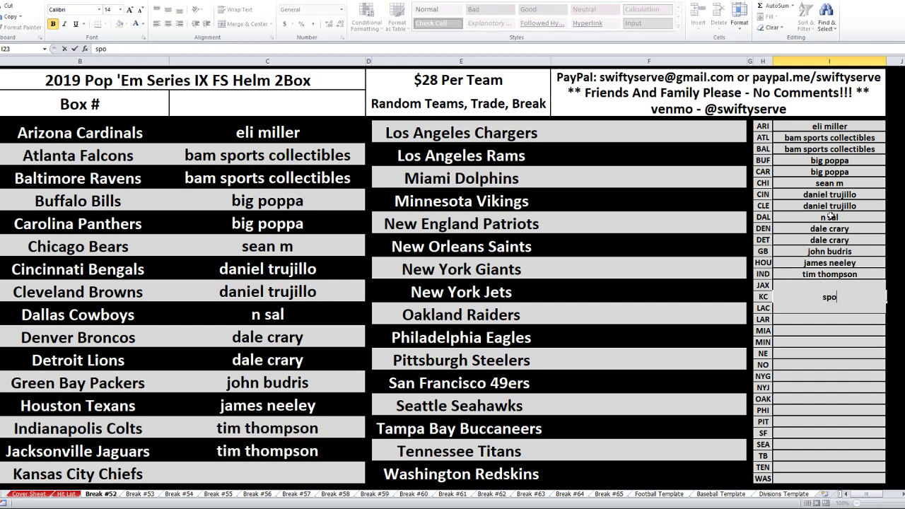
pyautogui.write('rtscardpsycho d')
pyautogui.press('Return')
pyautogui.write('sportscardpsycho d')
pyautogui.press('Return')
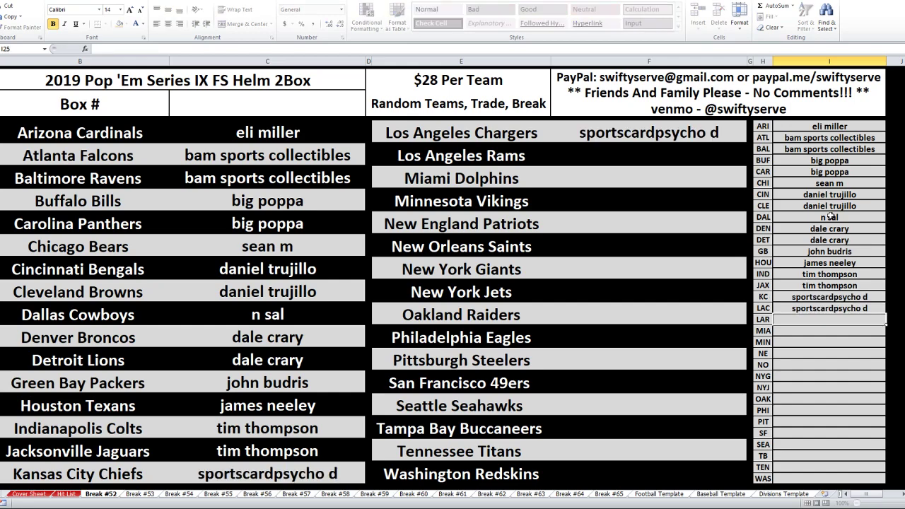
pyautogui.write('barry')
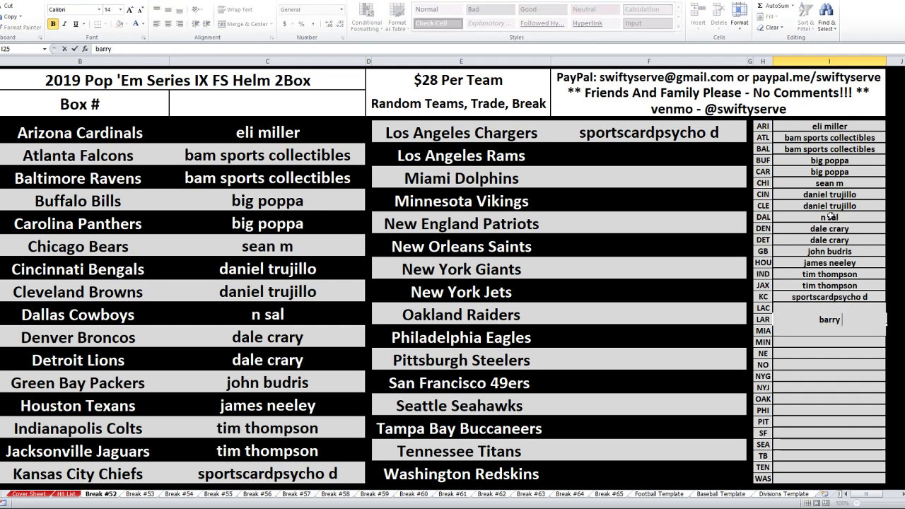
pyautogui.write(' la')
pyautogui.press('Return')
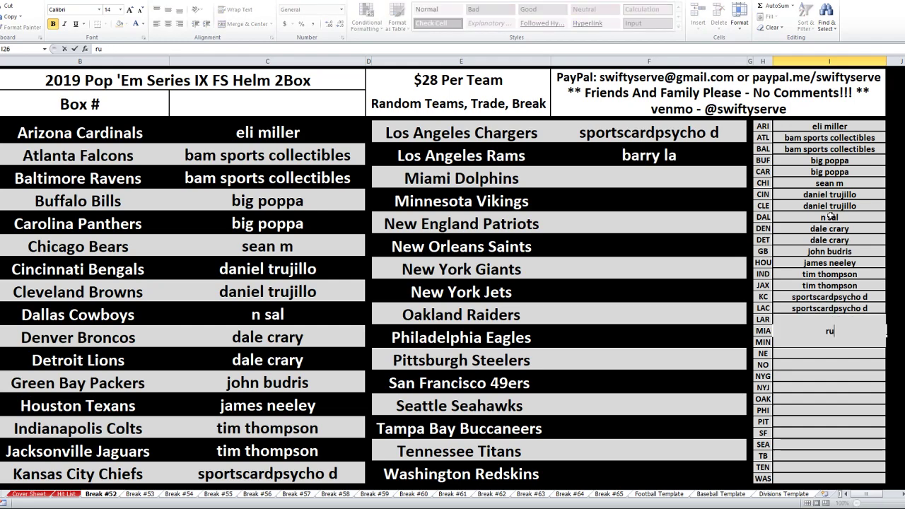
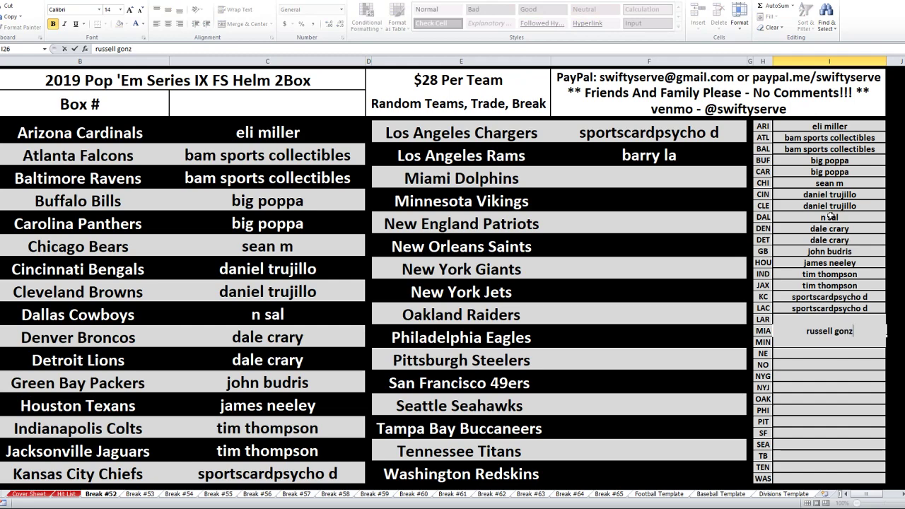
pyautogui.press('Return')
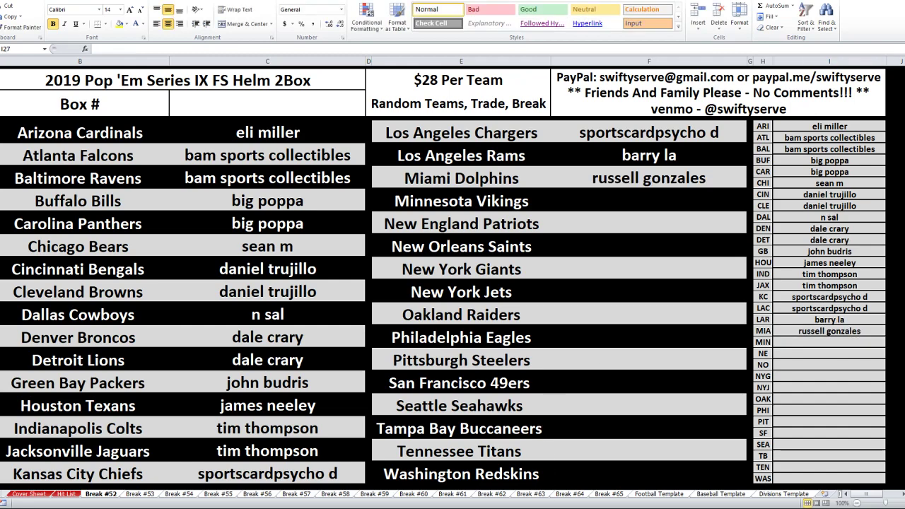
# Enter buyers for MIN, NE, NO and NYG, and give TEN the same buyer as NYG
pyautogui.click(819, 341)
pyautogui.write('n')
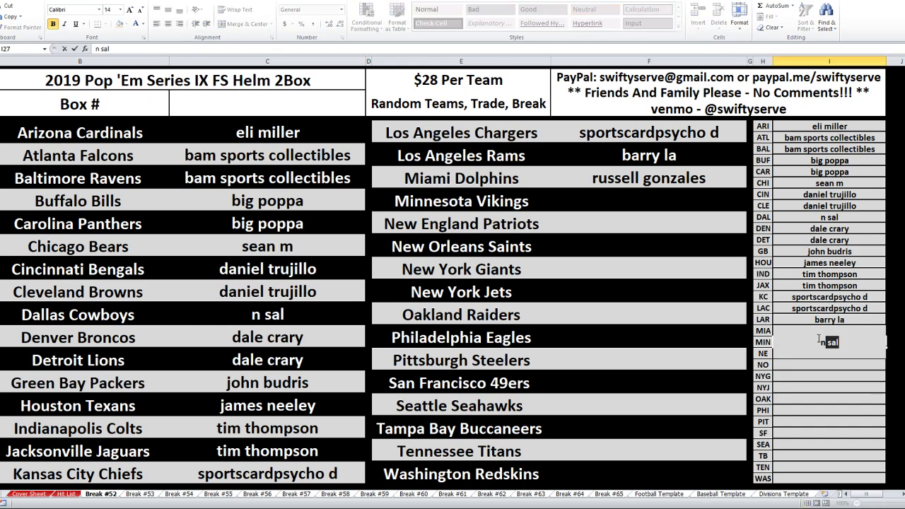
pyautogui.write(' sal')
pyautogui.press('Return')
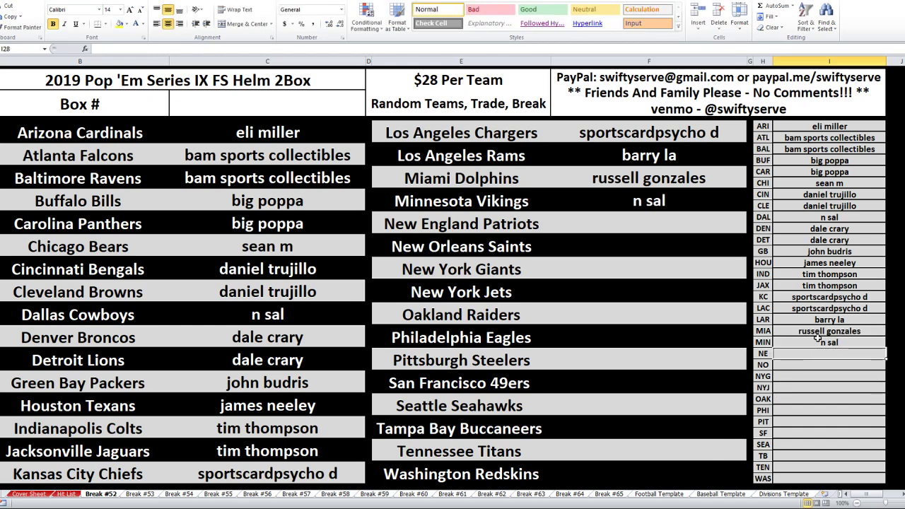
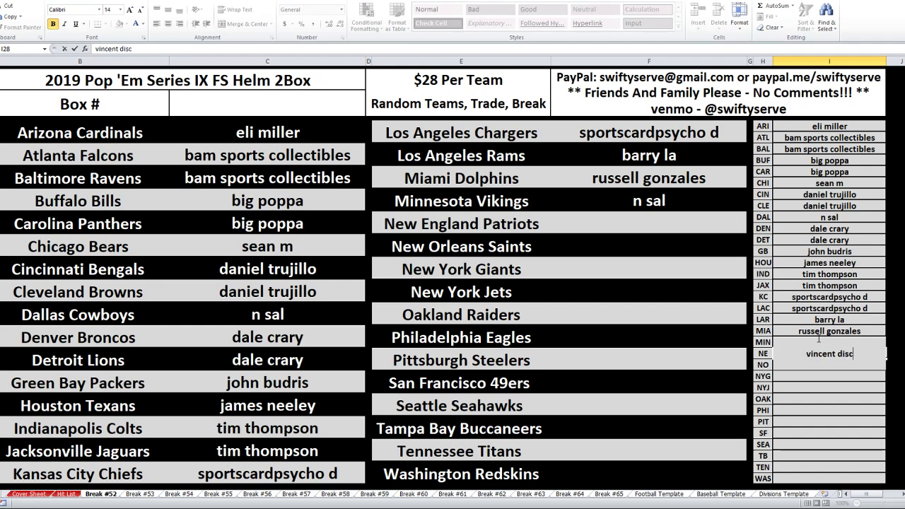
pyautogui.press('Return')
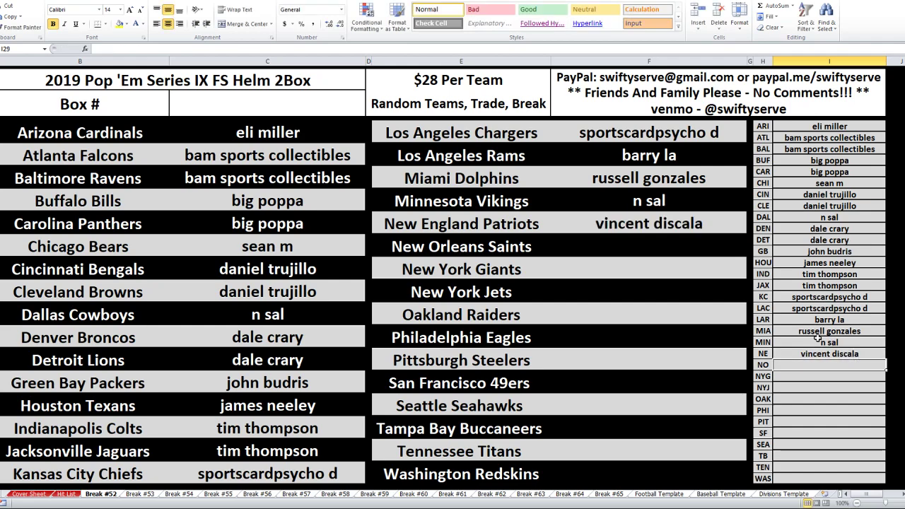
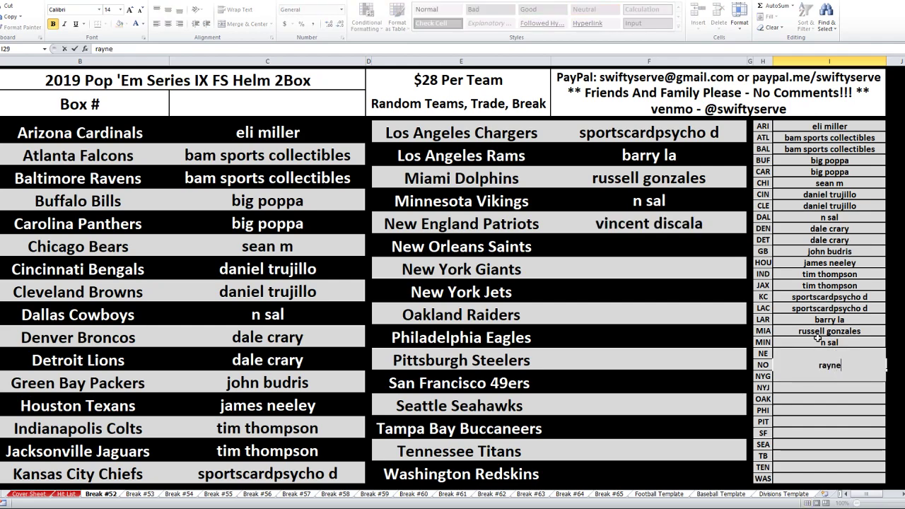
pyautogui.press('Return')
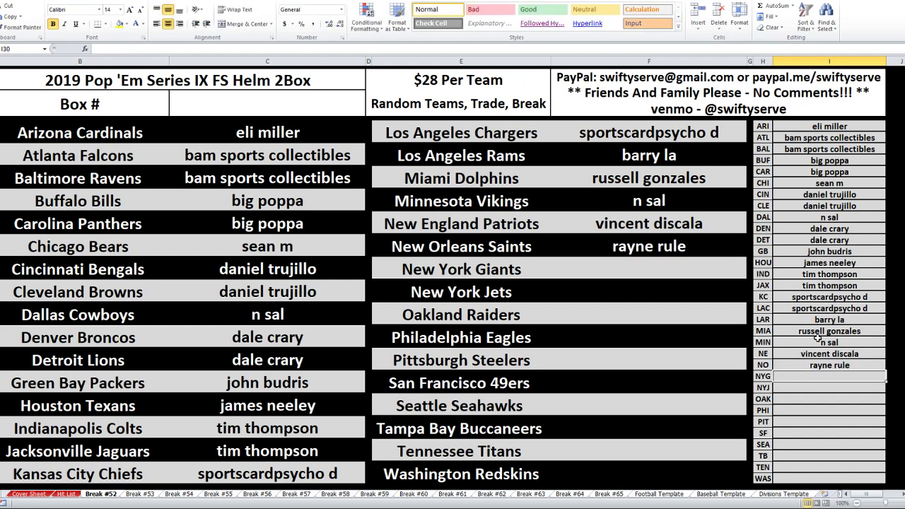
pyautogui.write('p')
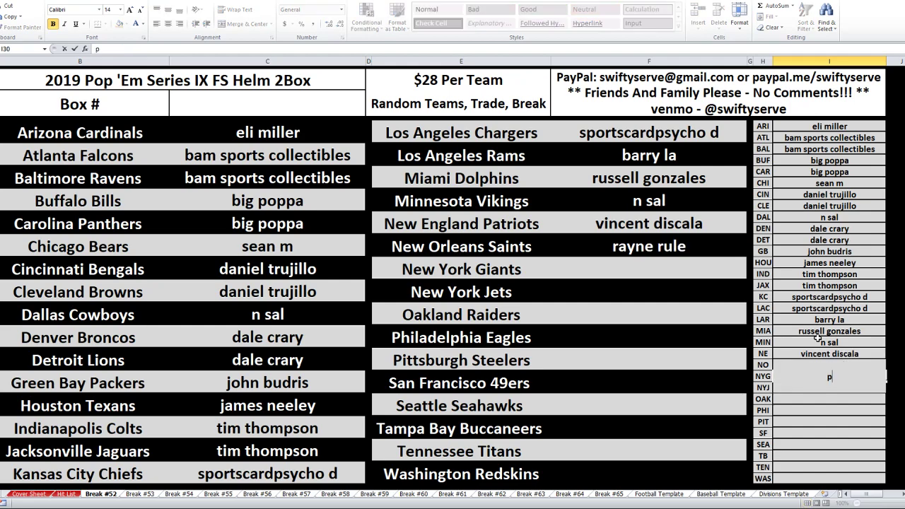
pyautogui.write('hillyphan sports')
pyautogui.press('Return')
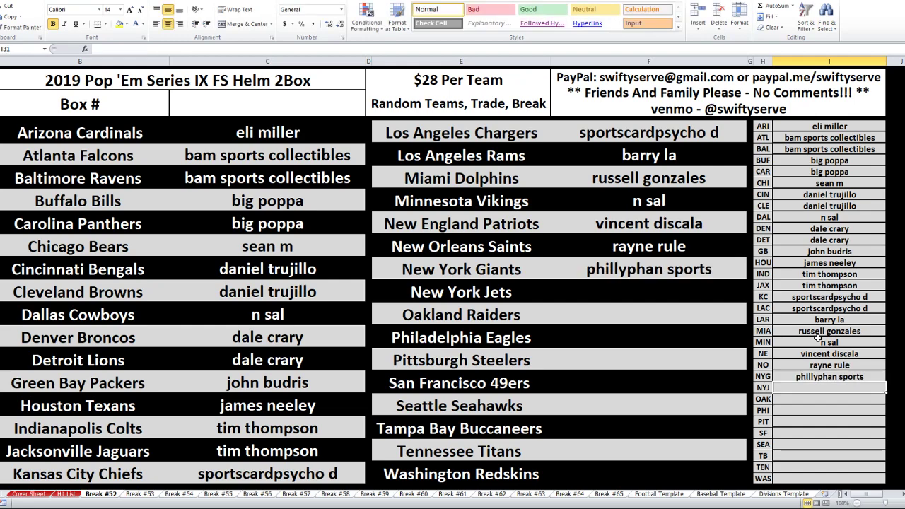
pyautogui.press('Down')
pyautogui.press('Down')
pyautogui.press('Down')
pyautogui.press('Down')
pyautogui.press('Down')
pyautogui.press('Down')
pyautogui.press('Down')
pyautogui.write('phillyphan sports')
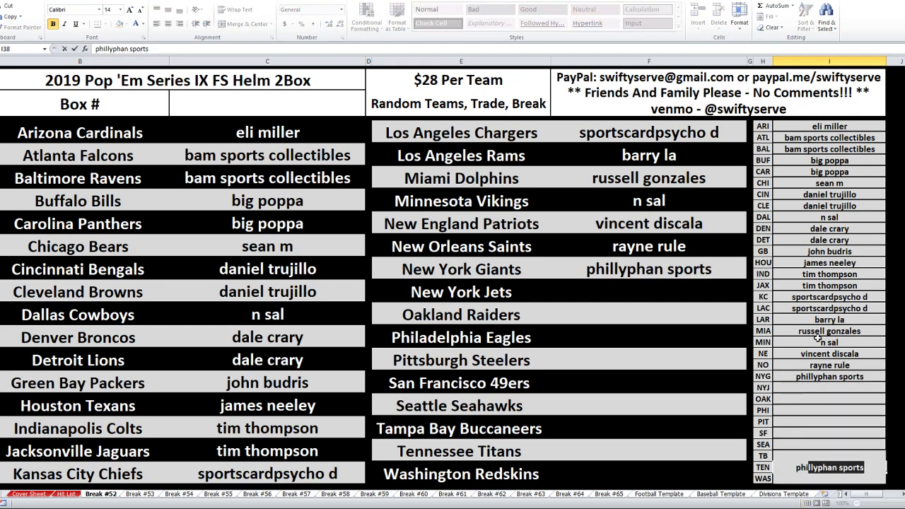
pyautogui.press('Return')
# Review the still-empty rows from NYJ to SEA, then bring up the Notepad box-number list
pyautogui.press('Up')
pyautogui.press('Up')
pyautogui.press('Up')
pyautogui.press('Up')
pyautogui.press('Up')
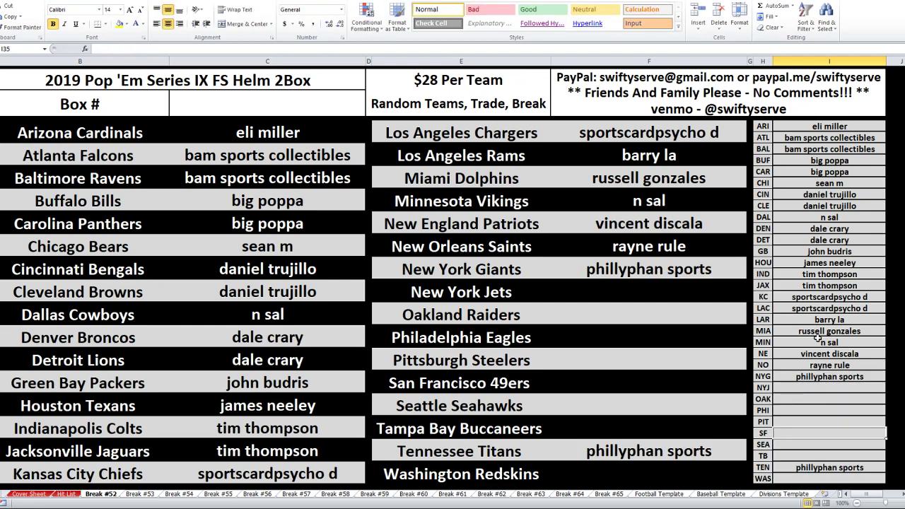
pyautogui.press('Up')
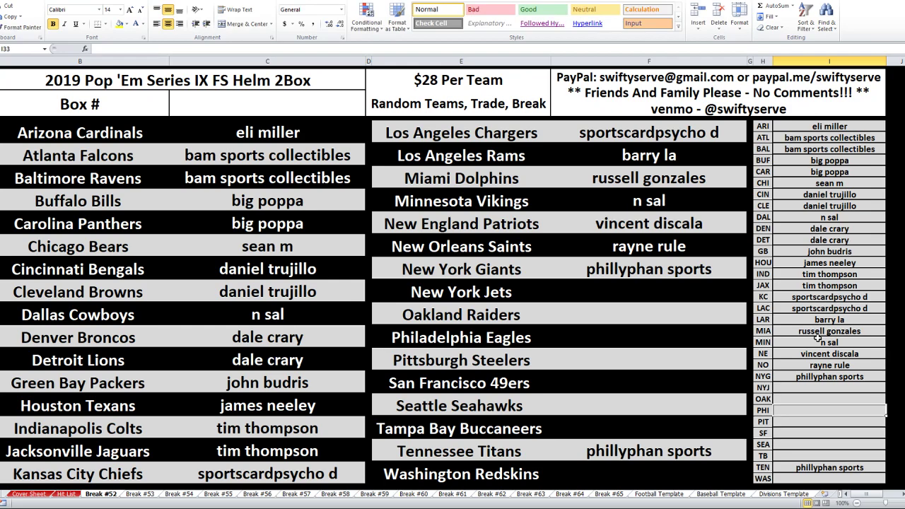
pyautogui.press('Up')
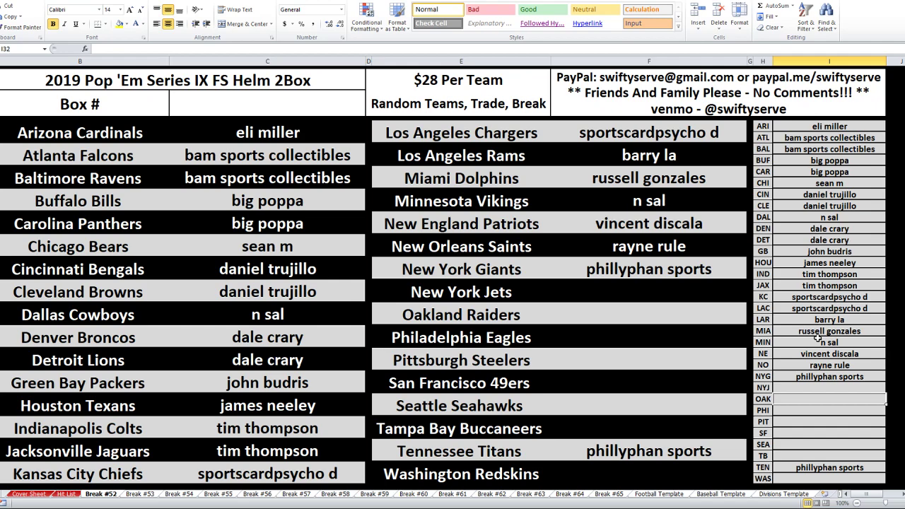
pyautogui.press('Up')
pyautogui.press('Up')
pyautogui.press('Up')
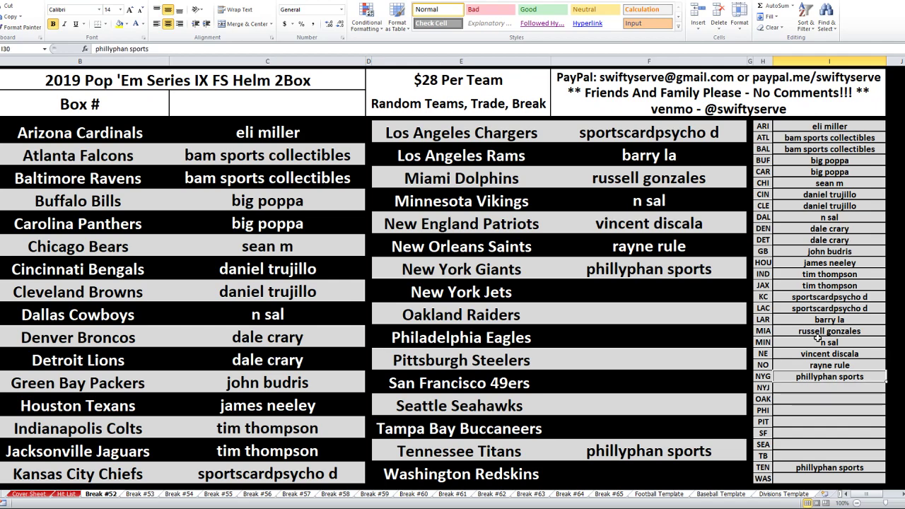
pyautogui.press('Down')
pyautogui.press('Down')
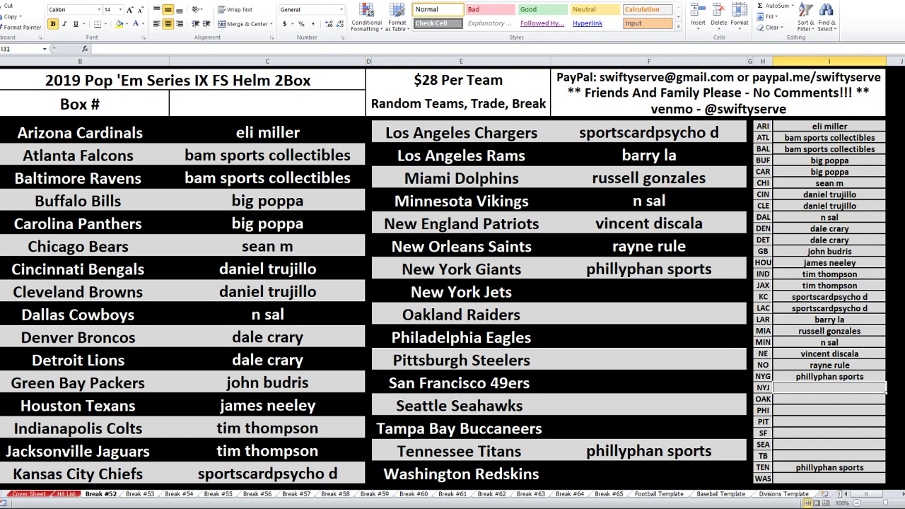
pyautogui.click(811, 400)
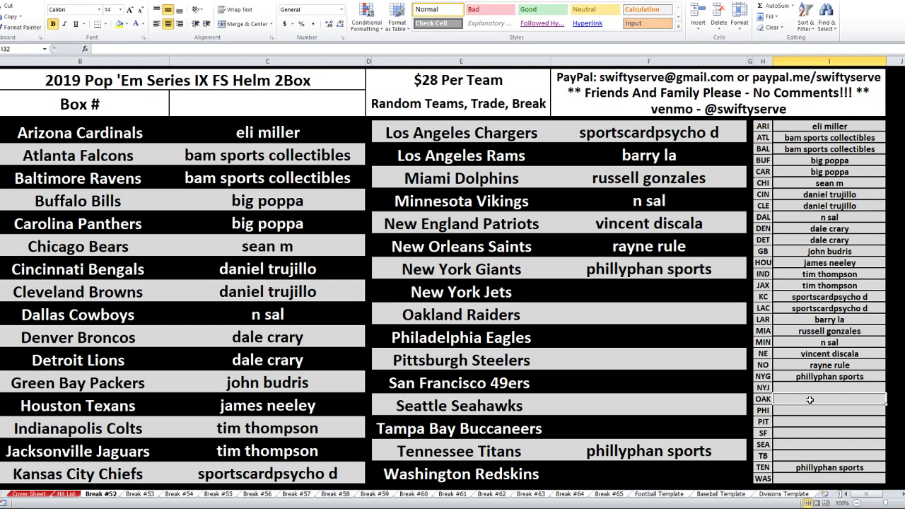
pyautogui.click(812, 411)
pyautogui.click(814, 422)
pyautogui.click(815, 445)
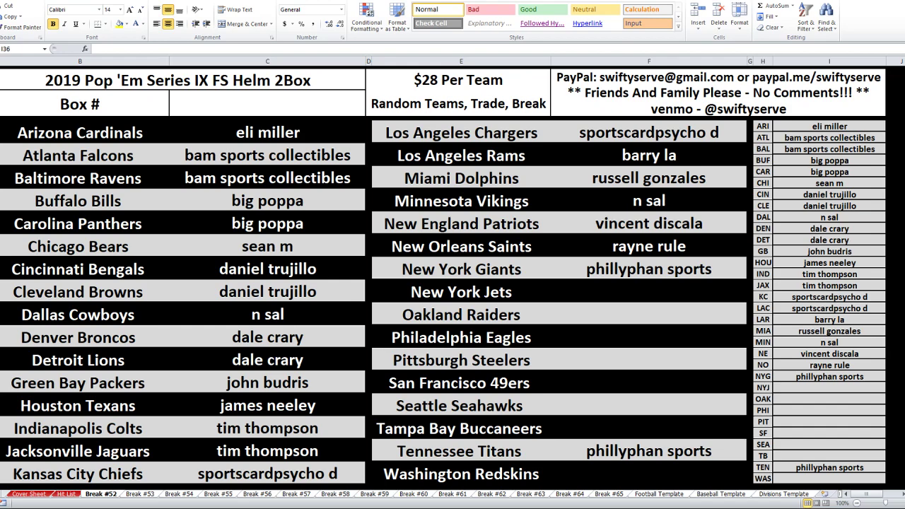
pyautogui.hotkey('alt', 'Tab')
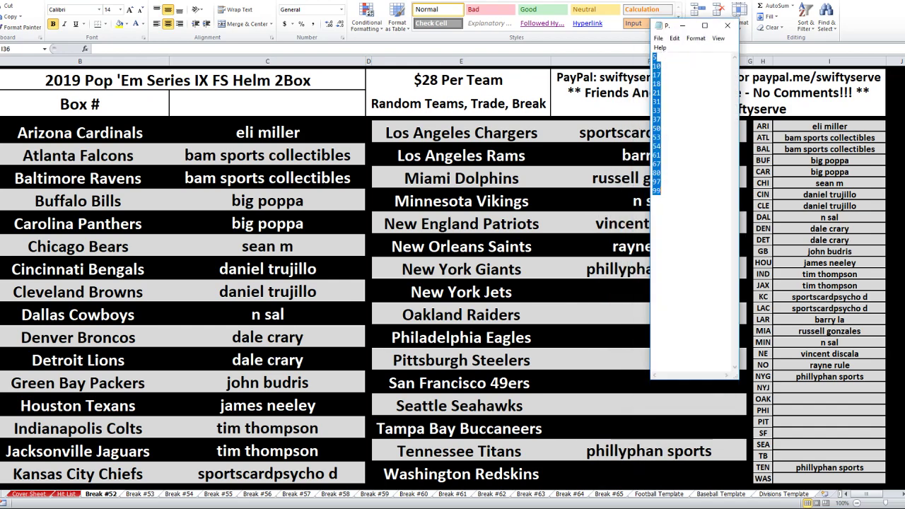
# Maximize the browser and paste the box numbers into RANDOM.ORG's List Randomizer
pyautogui.hotkey('alt', 'Tab')
pyautogui.moveTo(790, 3); pyautogui.dragTo(640, 3)
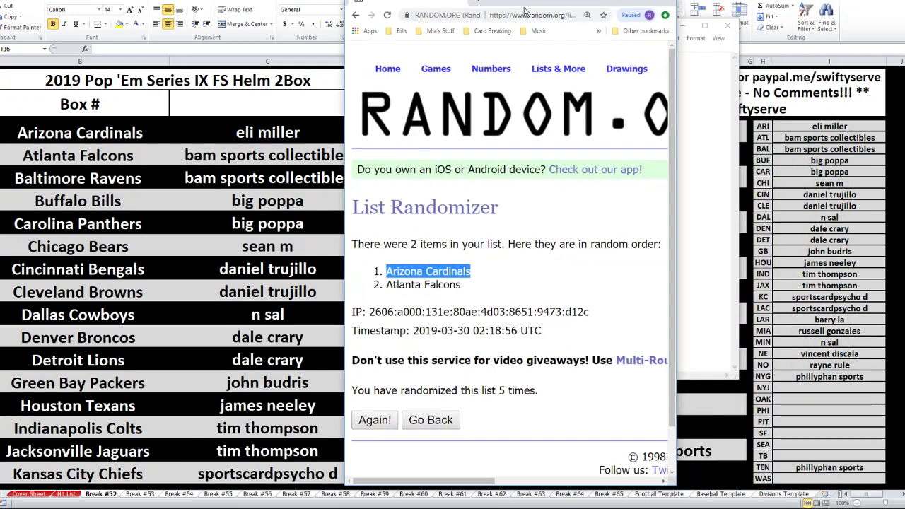
pyautogui.doubleClick(640, 3)
pyautogui.moveTo(301, 56)
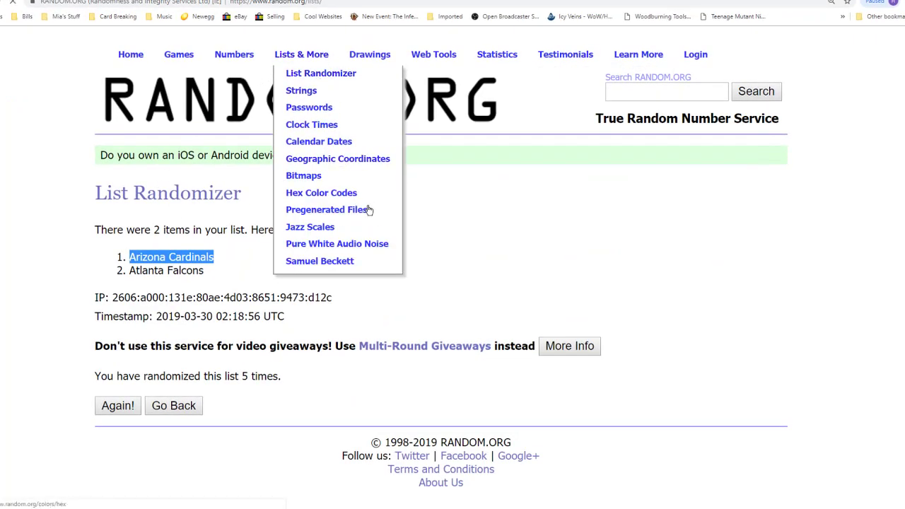
pyautogui.click(320, 73)
pyautogui.click(240, 380)
pyautogui.hotkey('ctrl', 'v')
# Randomize the 16 numbers five times until 17 and 37 lead, select them, and return to Excel
pyautogui.scroll(-2, 162, 446)
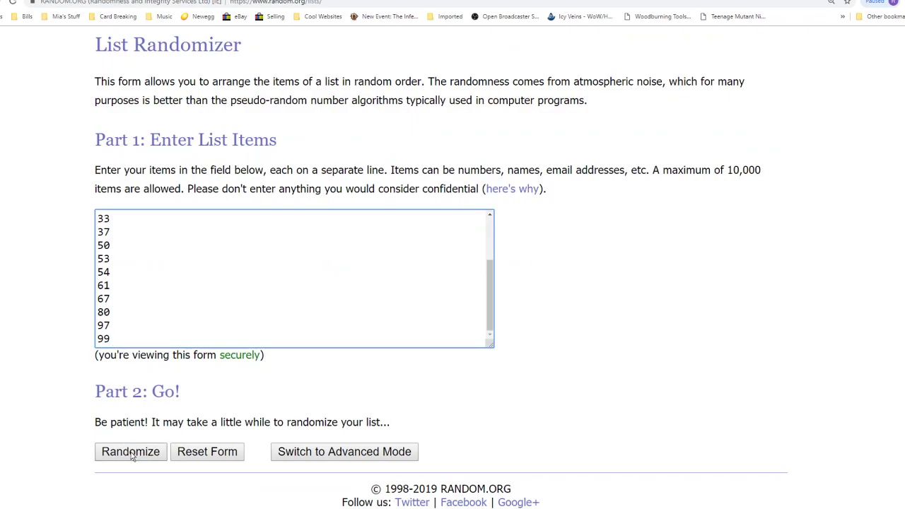
pyautogui.click(132, 457)
pyautogui.scroll(-2, 132, 461)
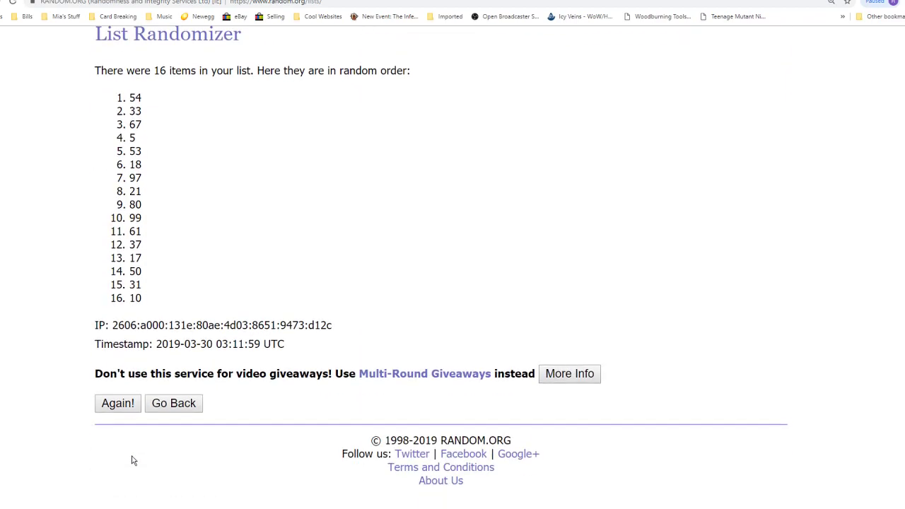
pyautogui.click(127, 410)
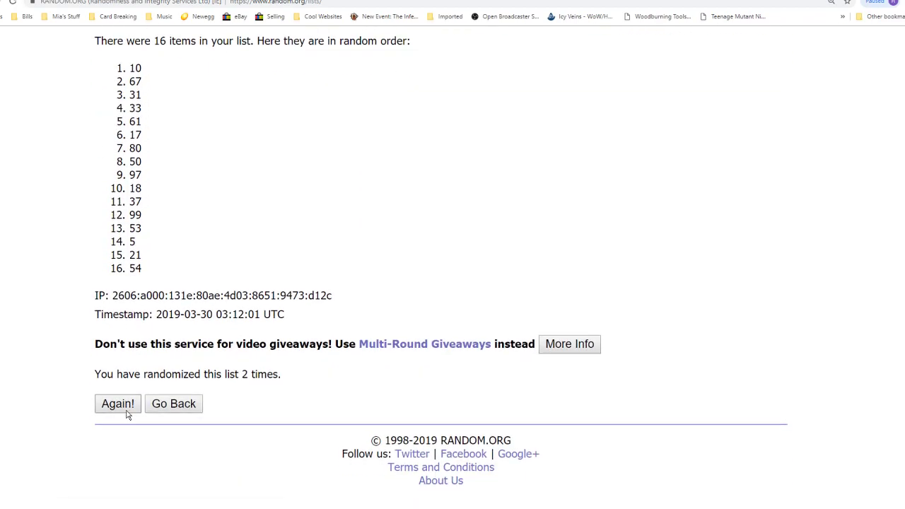
pyautogui.click(127, 416)
pyautogui.click(128, 412)
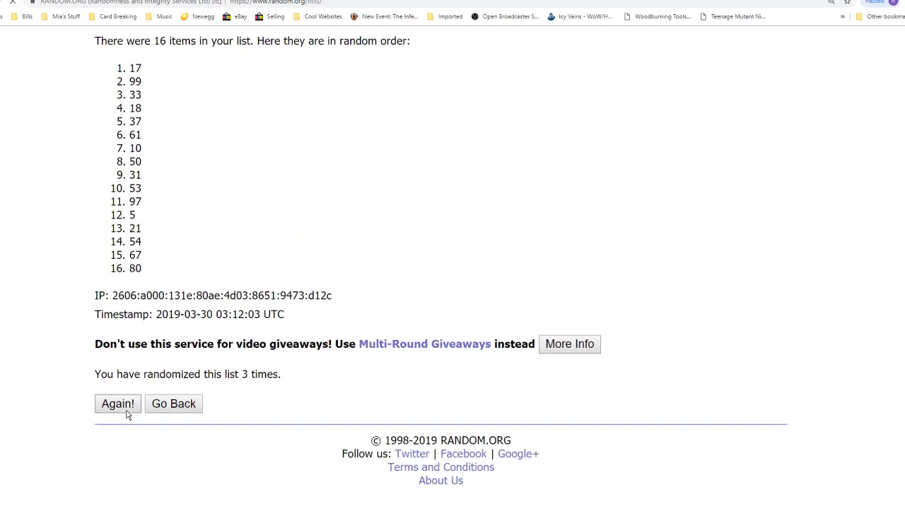
pyautogui.click(127, 413)
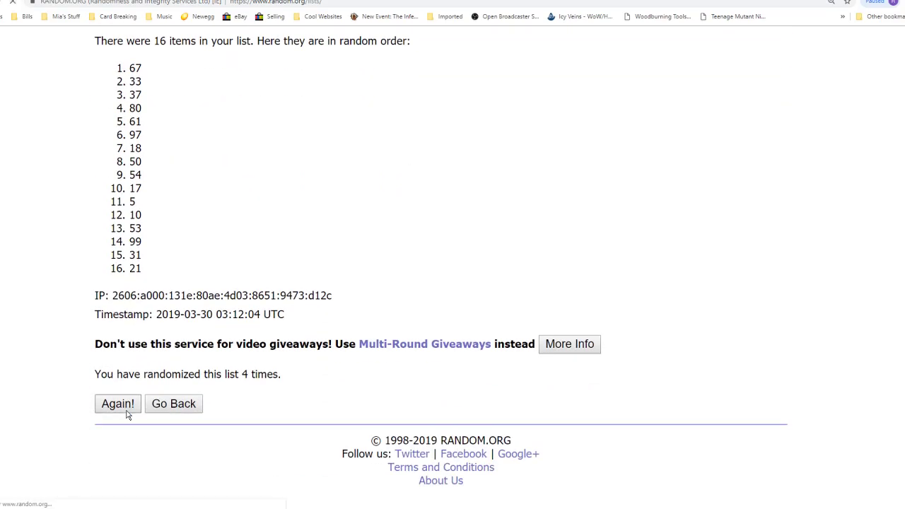
pyautogui.moveTo(216, 367); pyautogui.dragTo(332, 368)
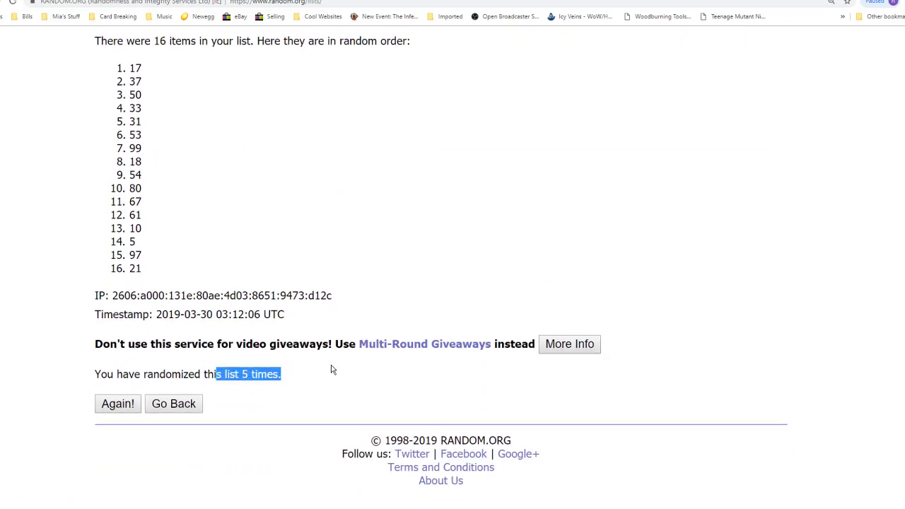
pyautogui.scroll(3, 299, 318)
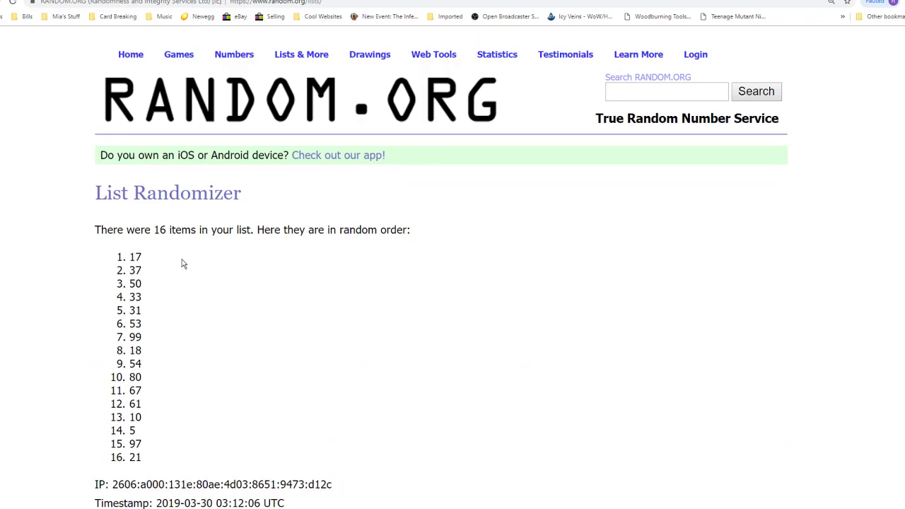
pyautogui.moveTo(129, 256); pyautogui.dragTo(146, 273)
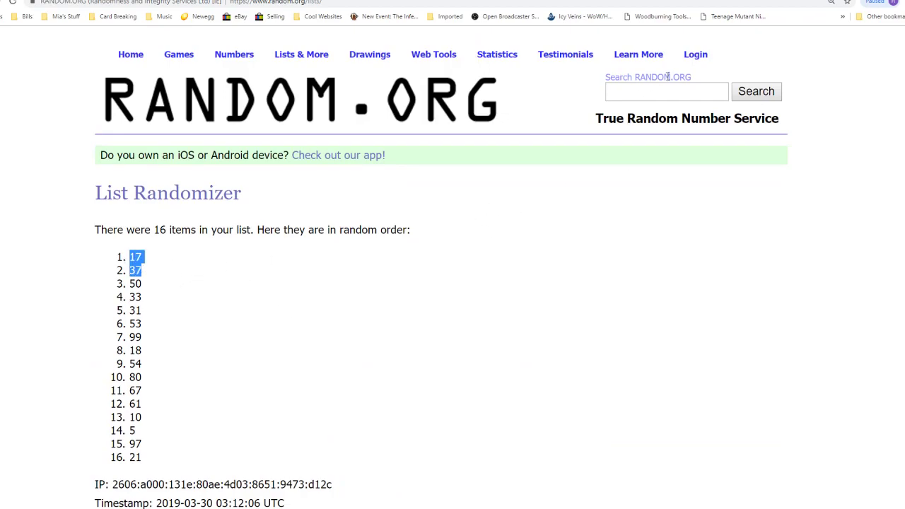
pyautogui.hotkey('alt', 'Tab')
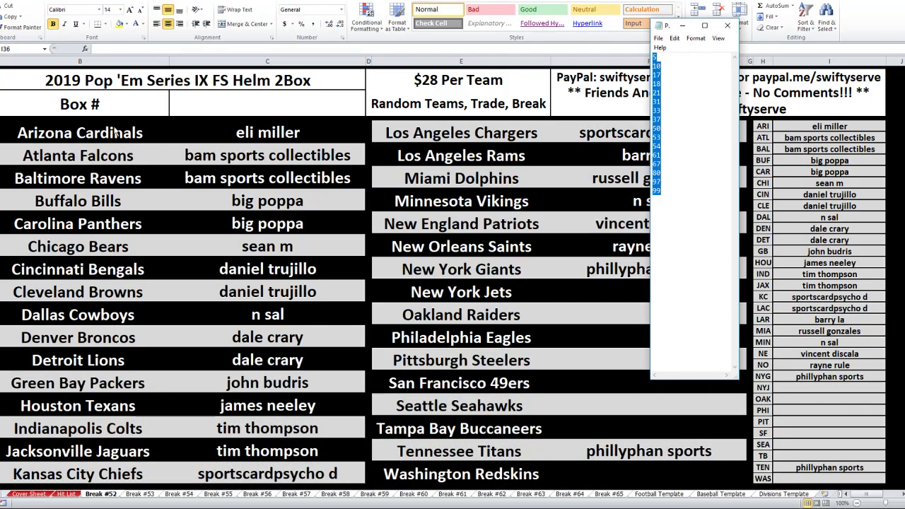
# Change the box heading to read Box #17, 37
pyautogui.click(137, 54)
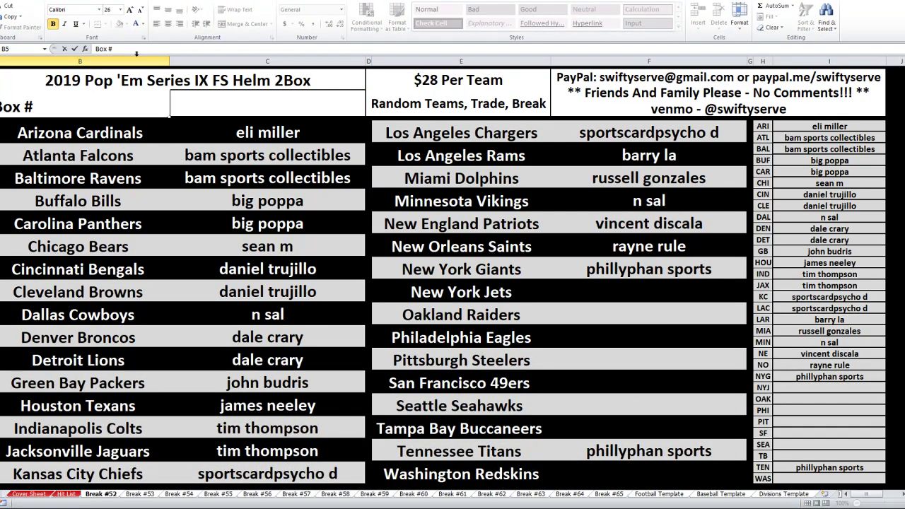
pyautogui.write('17, 37')
pyautogui.press('Return')
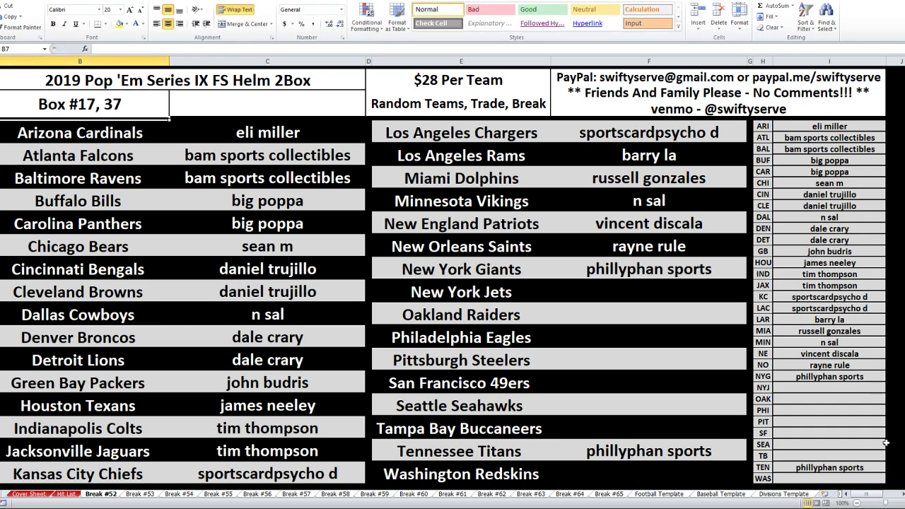
# Enter the NYJ buyer's name in its summary cell, fixing a typo along the way
pyautogui.click(866, 392)
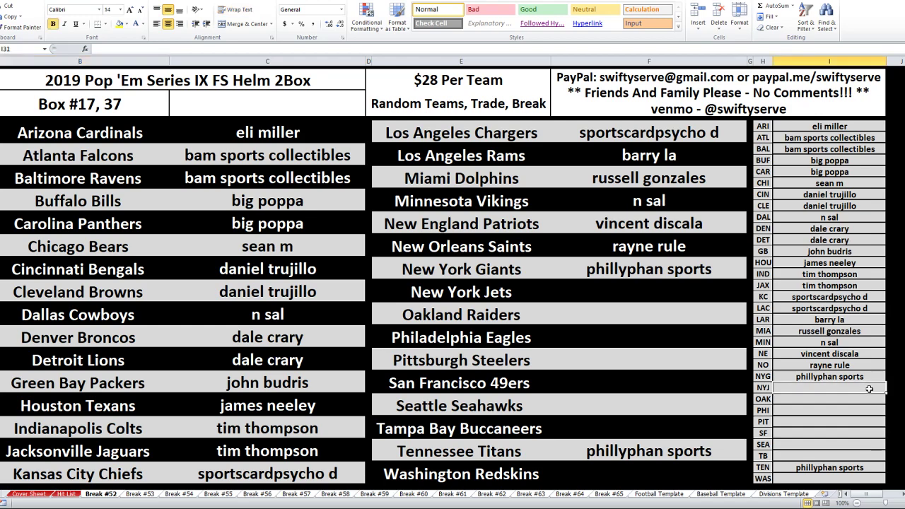
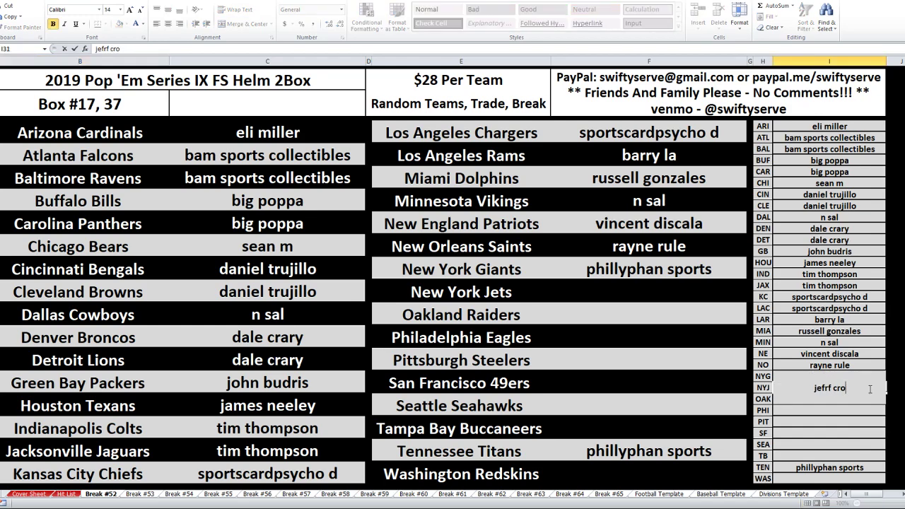
pyautogui.press('Return')
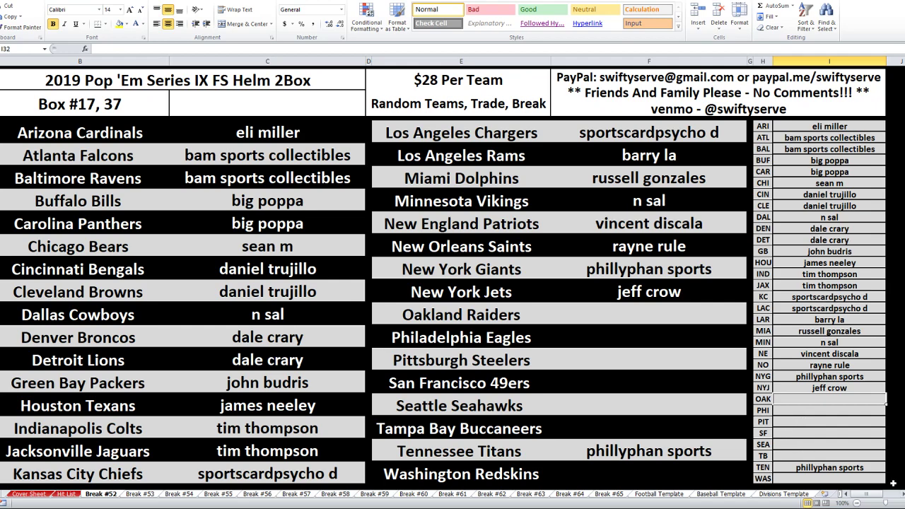
# Enter buyers for OAK, PHI, PIT, SF and SEA, with PHI matching OAK and SEA matching SF
pyautogui.press('Return')
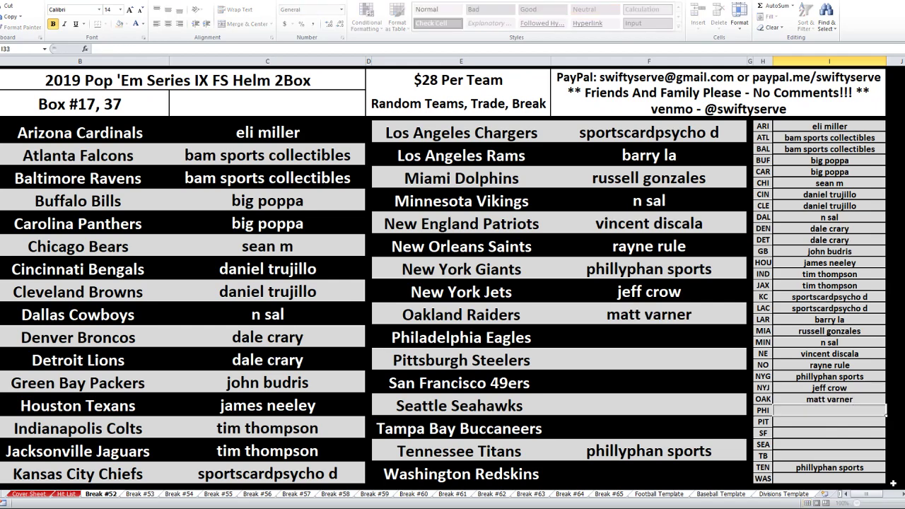
pyautogui.write('matt')
pyautogui.press('Return')
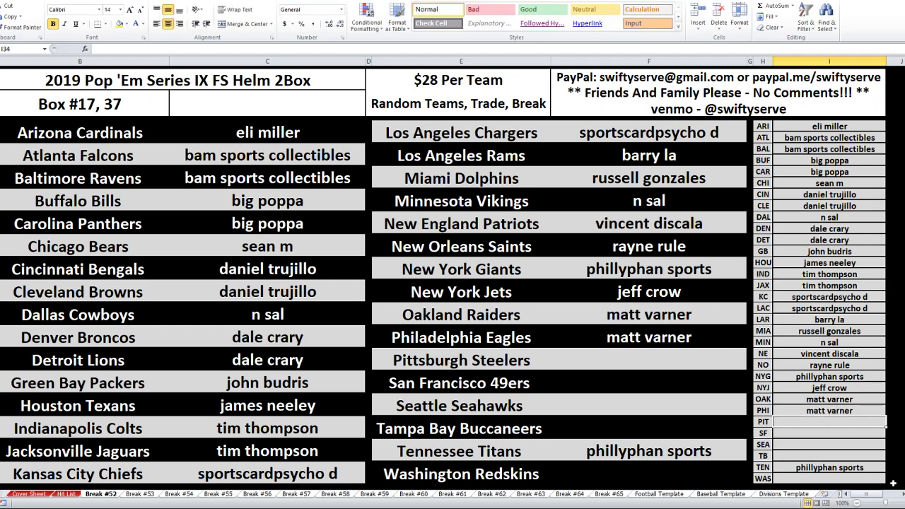
pyautogui.write('hellf')
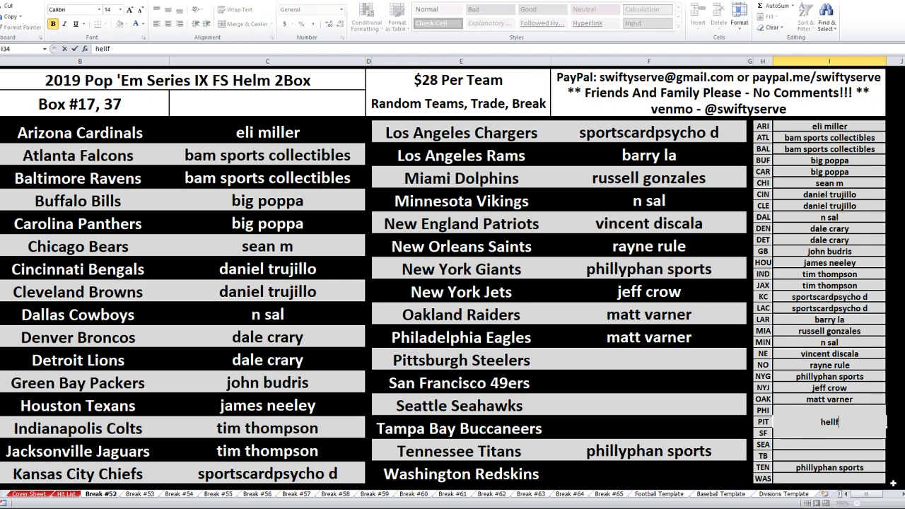
pyautogui.write('ish 970')
pyautogui.press('Return')
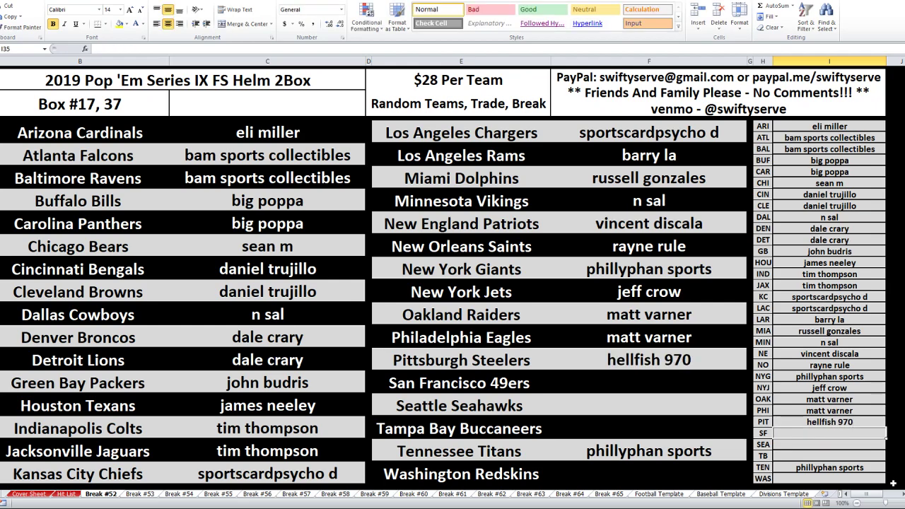
pyautogui.press('Return')
pyautogui.write('dale')
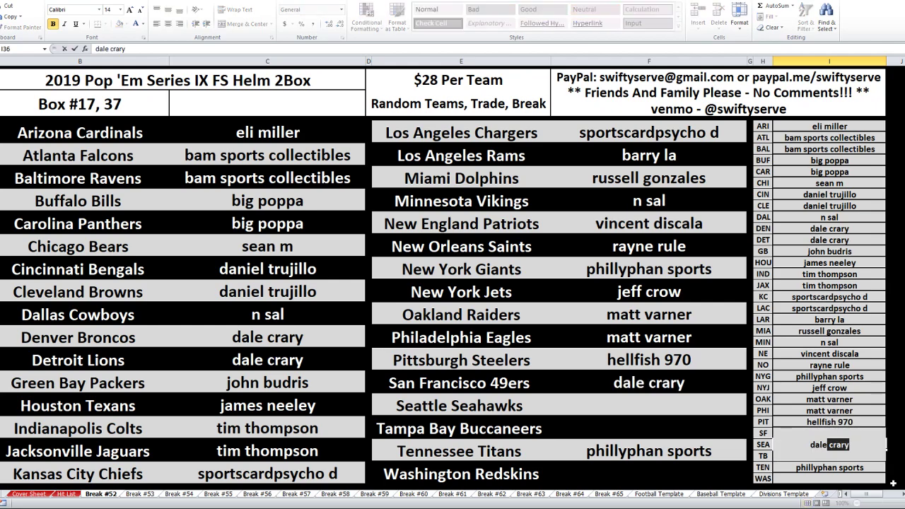
pyautogui.press('Return')
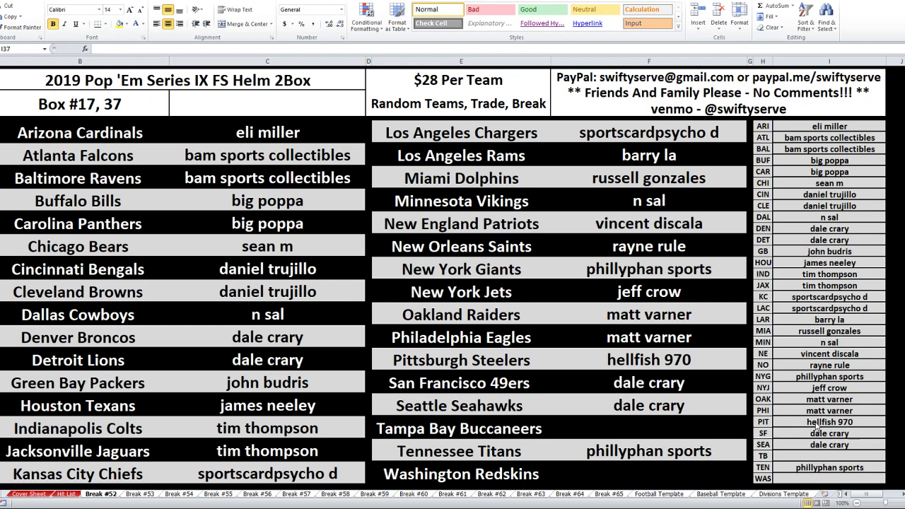
# Enter buyers for TB and WAS, then scroll up and click away from the finished list
pyautogui.click(830, 454)
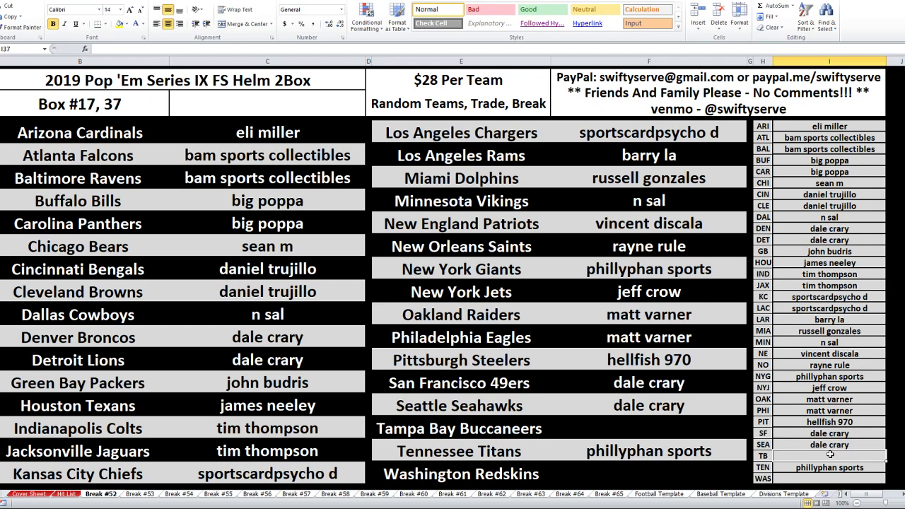
pyautogui.write('kade g')
pyautogui.press('Return')
pyautogui.press('Return')
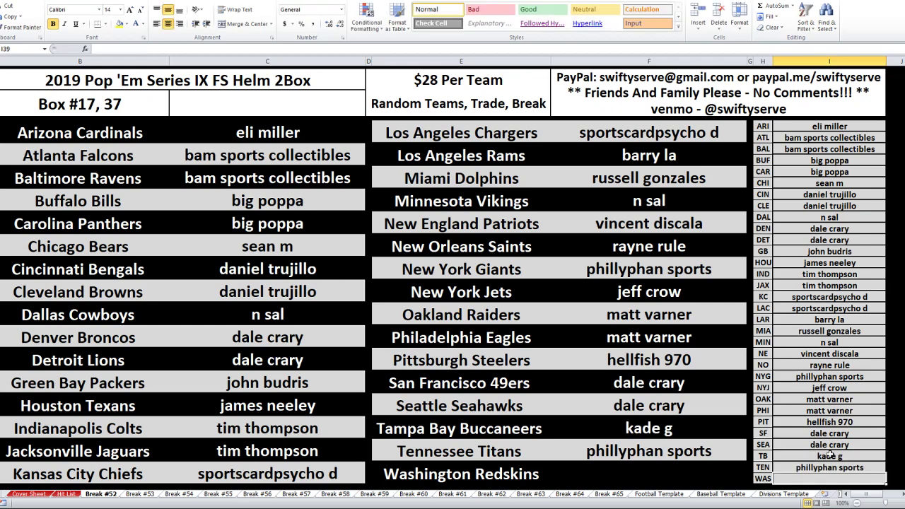
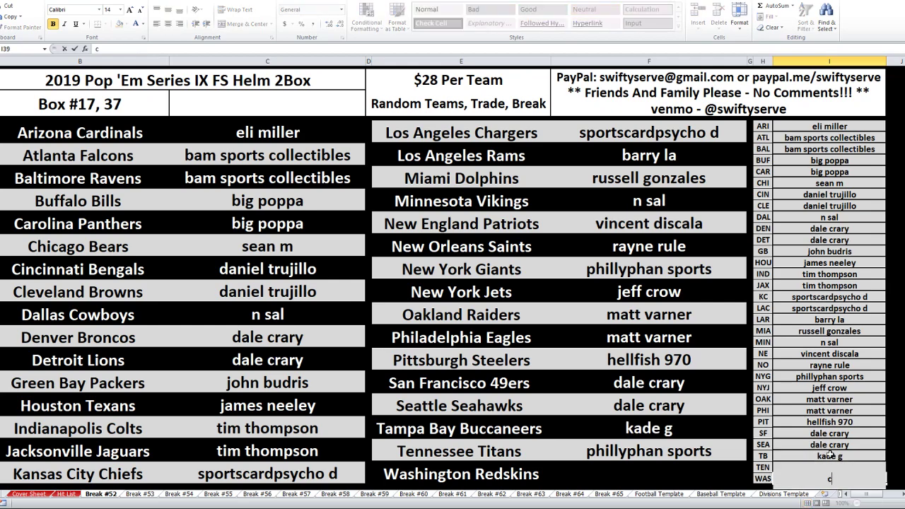
pyautogui.press('Return')
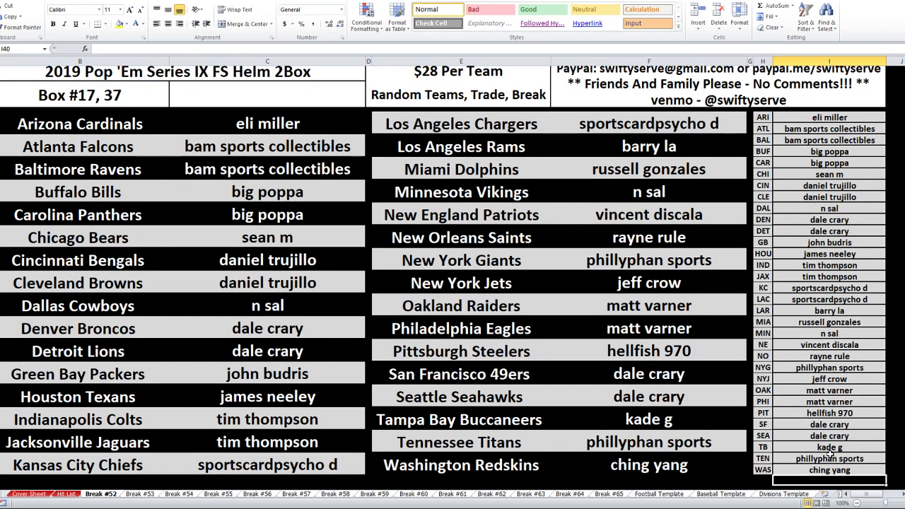
pyautogui.scroll(1, 831, 451)
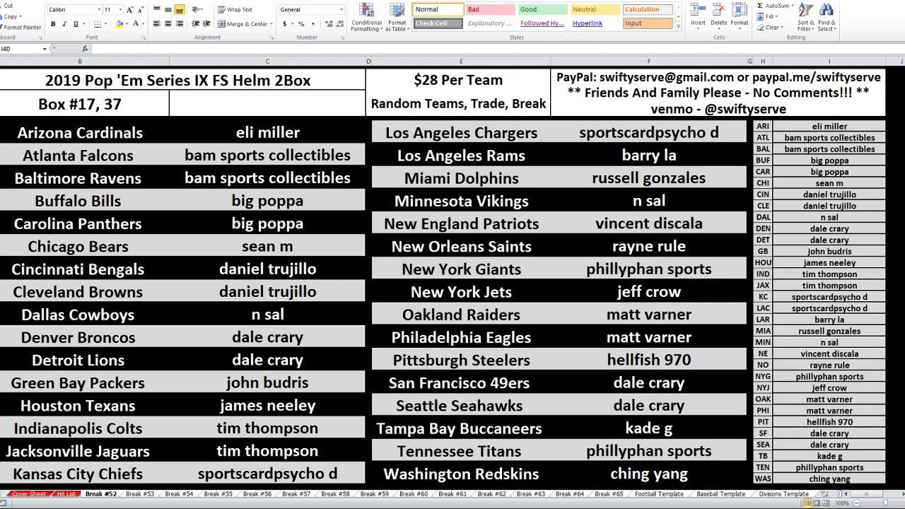
pyautogui.click(830, 486)
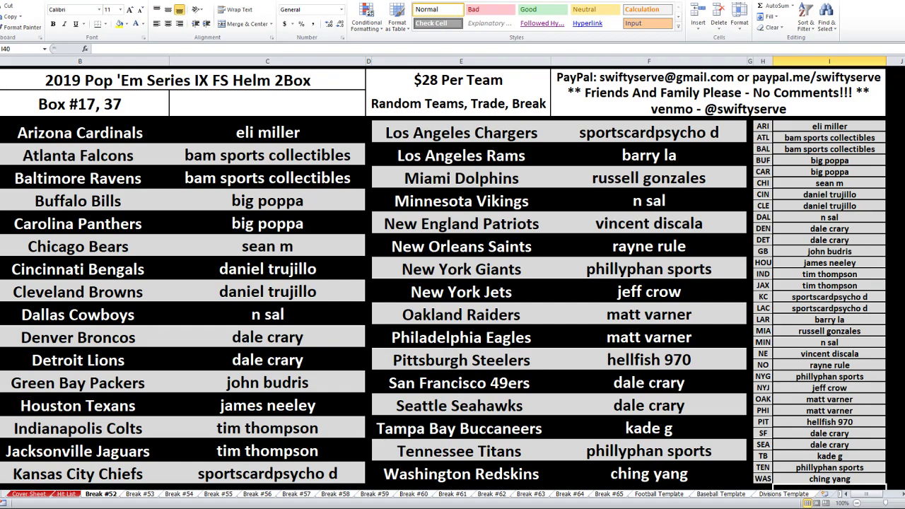